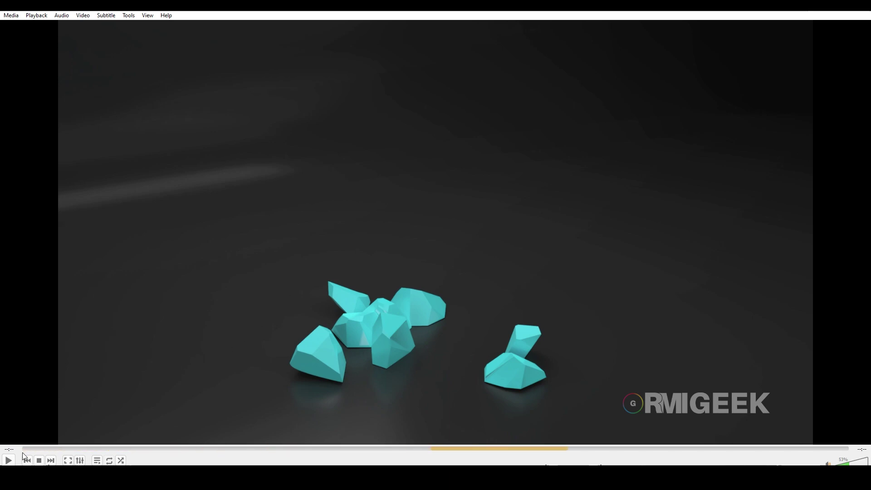
# Play the preview video of the finished shatter animation
pyautogui.click(9, 461)
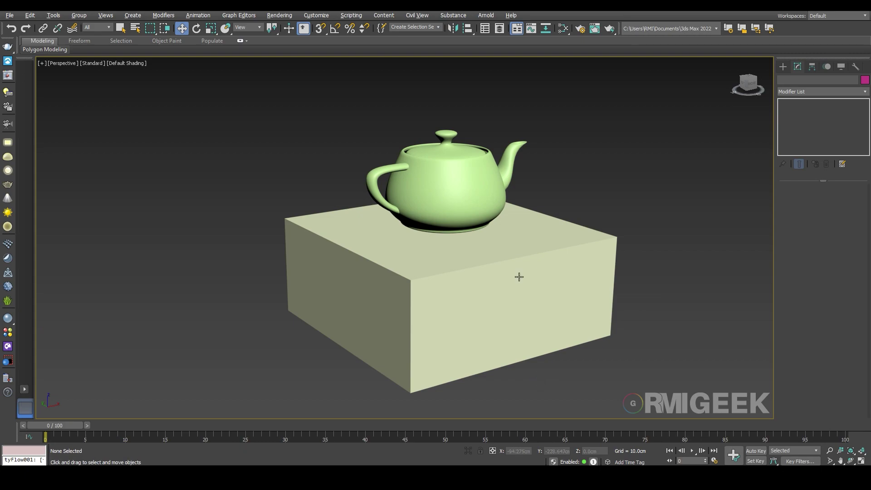
# Check the scene's system unit setup and its metric display units, leaving centimeters selected
pyautogui.click(320, 15)
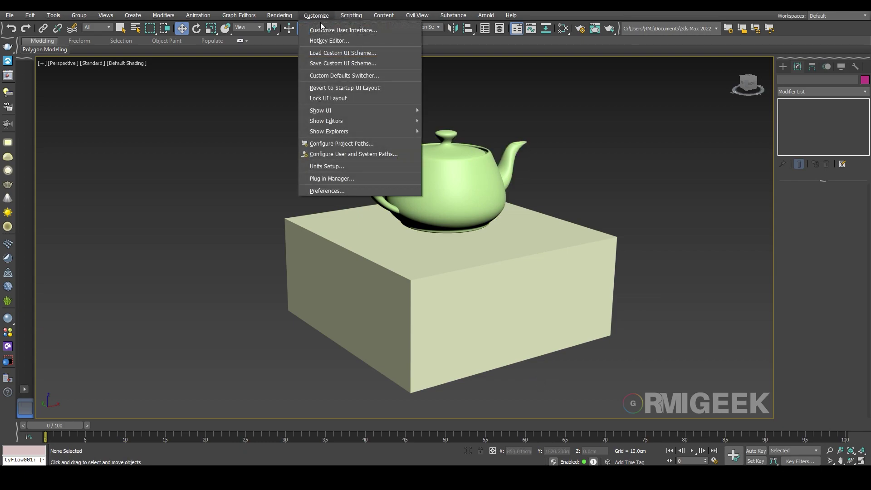
pyautogui.click(328, 166)
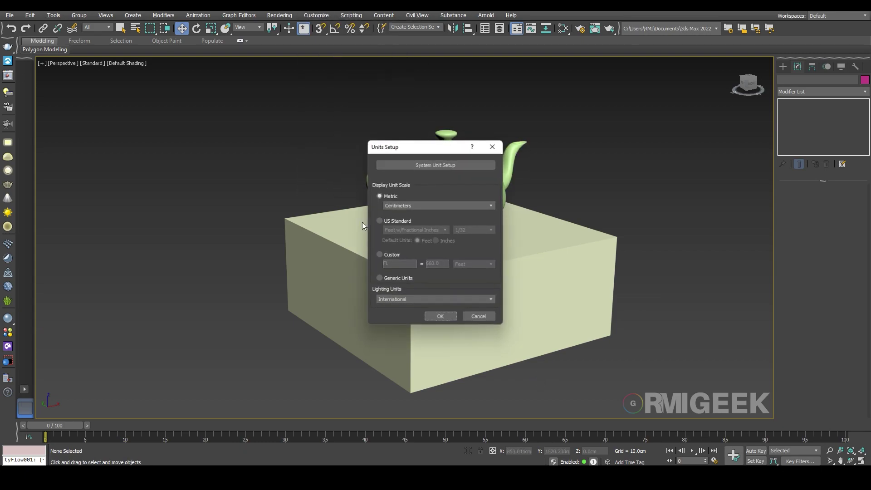
pyautogui.click(414, 164)
pyautogui.click(434, 281)
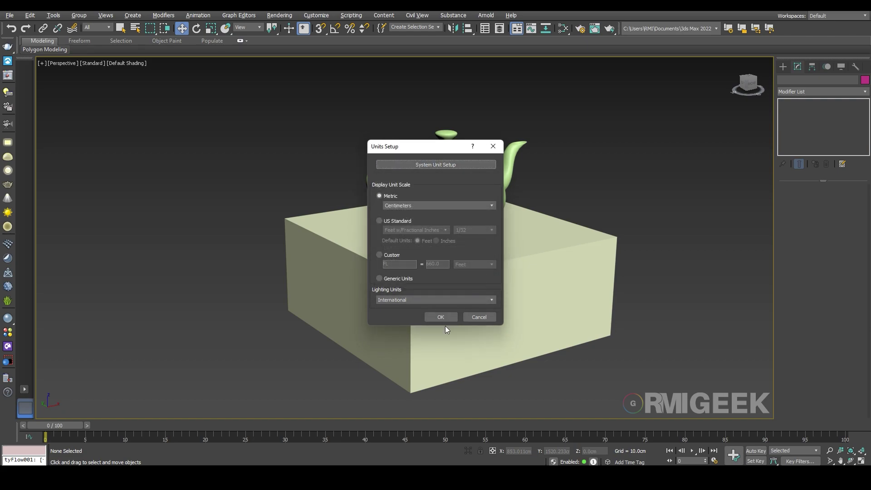
pyautogui.click(441, 317)
# Inspect the teapot and the box, and scrub the timeline from frame 0 to 100 and back
pyautogui.click(468, 166)
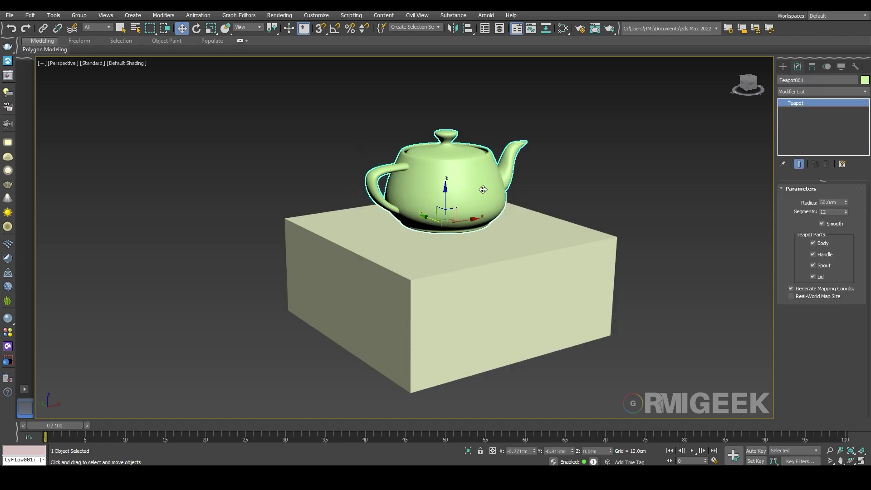
pyautogui.click(562, 255)
pyautogui.moveTo(72, 425); pyautogui.dragTo(844, 424)
pyautogui.moveTo(712, 426); pyautogui.dragTo(46, 432)
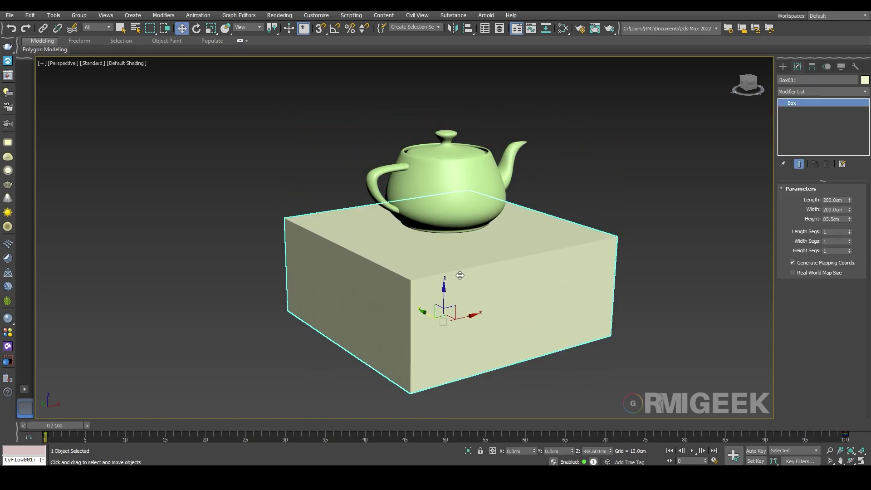
# Set the box under the teapot to display as a box and make it non-renderable in its object properties
pyautogui.rightClick(473, 255)
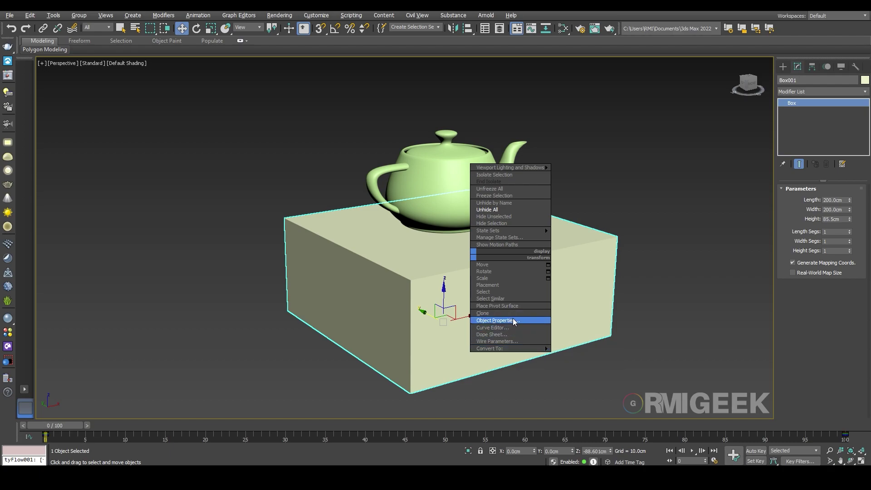
pyautogui.click(529, 319)
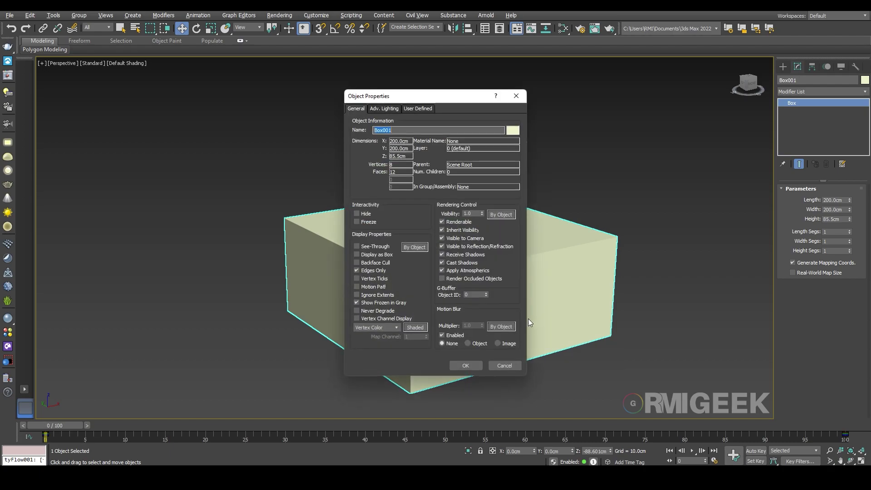
pyautogui.click(378, 255)
pyautogui.click(464, 222)
pyautogui.click(466, 365)
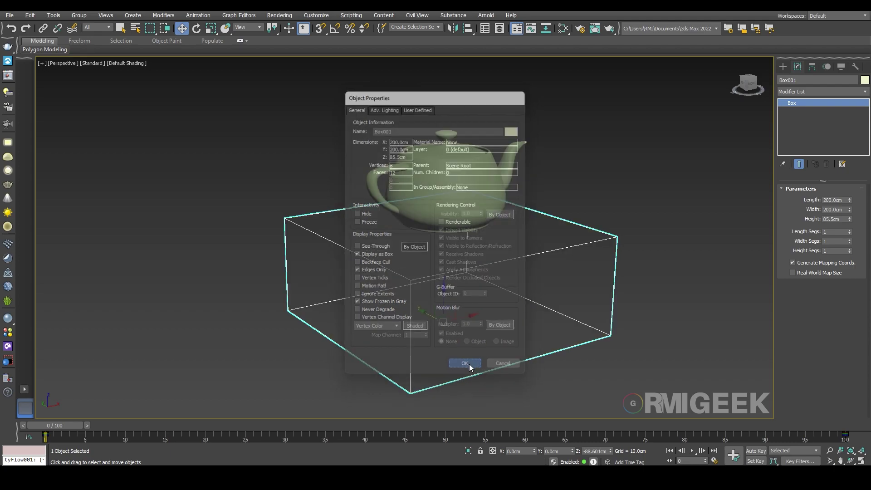
pyautogui.click(611, 360)
# Create a tyFlow object beside the teapot and open its editor, shrinking and moving the window so the scene stays accessible
pyautogui.click(783, 66)
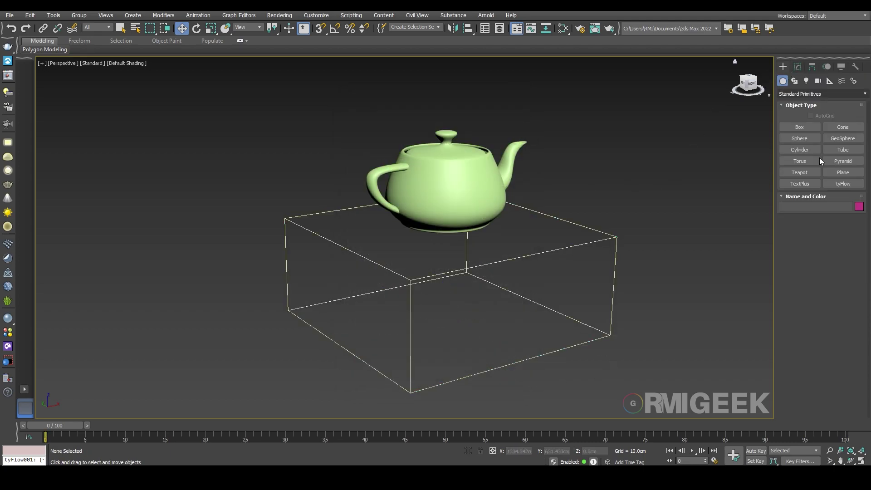
pyautogui.click(845, 186)
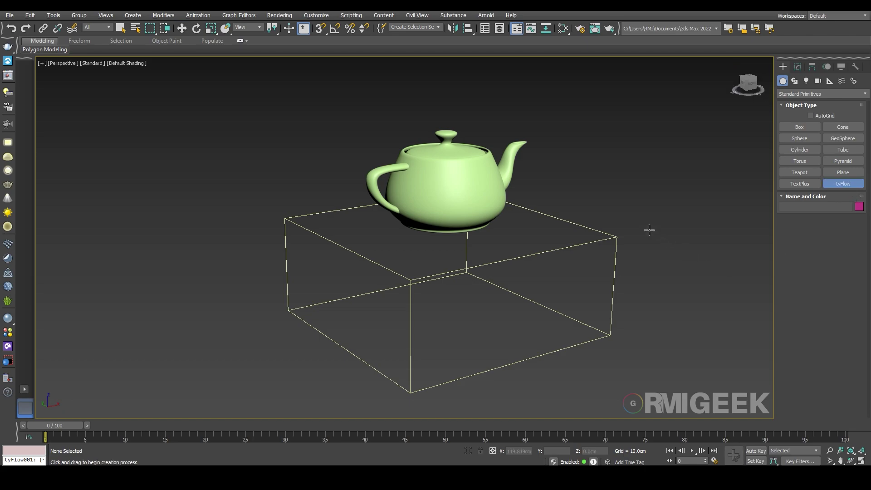
pyautogui.click(650, 229)
pyautogui.click(797, 68)
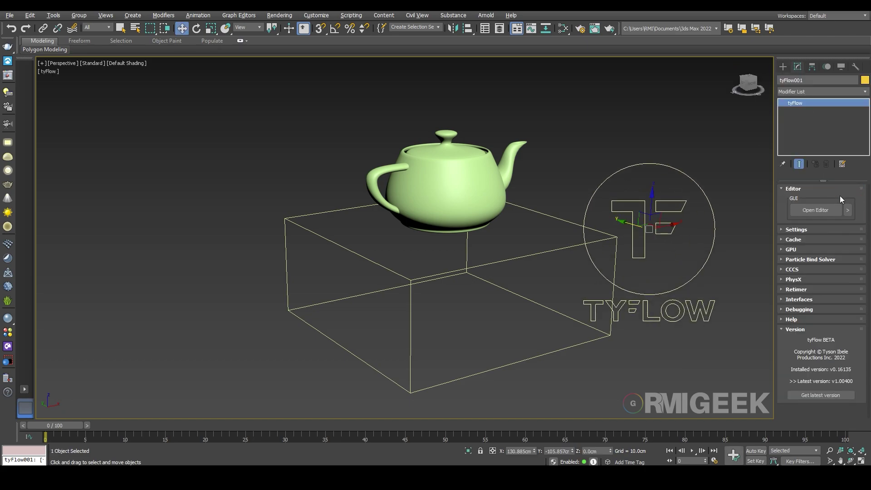
pyautogui.click(815, 210)
pyautogui.moveTo(322, 69); pyautogui.dragTo(228, 71)
pyautogui.moveTo(616, 407); pyautogui.dragTo(427, 378)
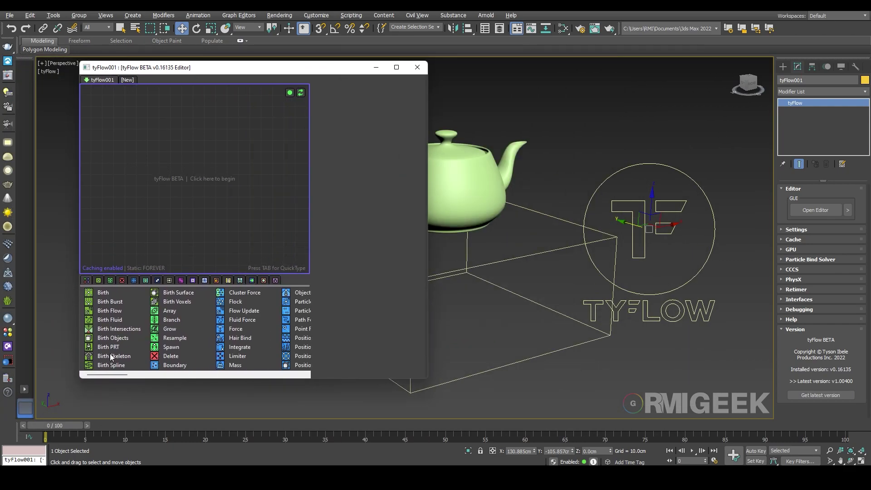
# Add a Birth Objects operator in a new event and pick the teapot as its source object
pyautogui.moveTo(108, 343); pyautogui.dragTo(179, 184)
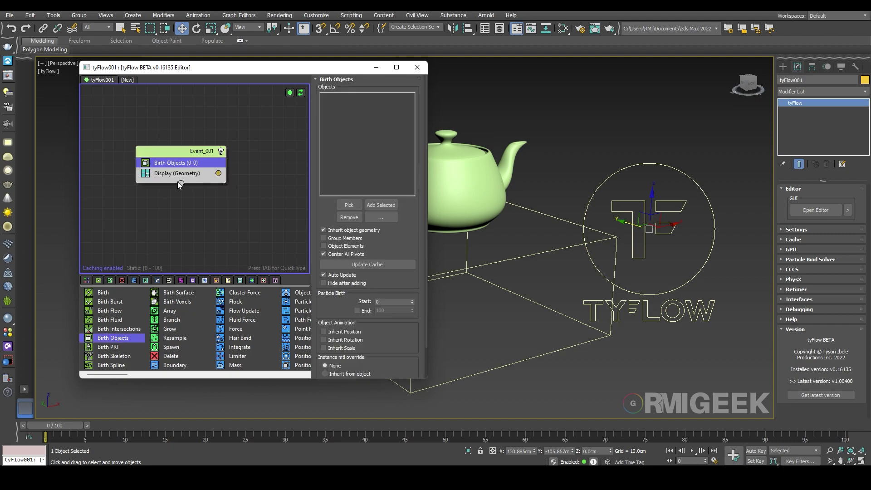
pyautogui.click(349, 204)
pyautogui.click(478, 171)
pyautogui.moveTo(520, 222); pyautogui.dragTo(666, 240, button='middle')
pyautogui.rightClick(585, 190)
# Hide the original teapot mesh so only the tyFlow particle version remains displayed
pyautogui.click(576, 182)
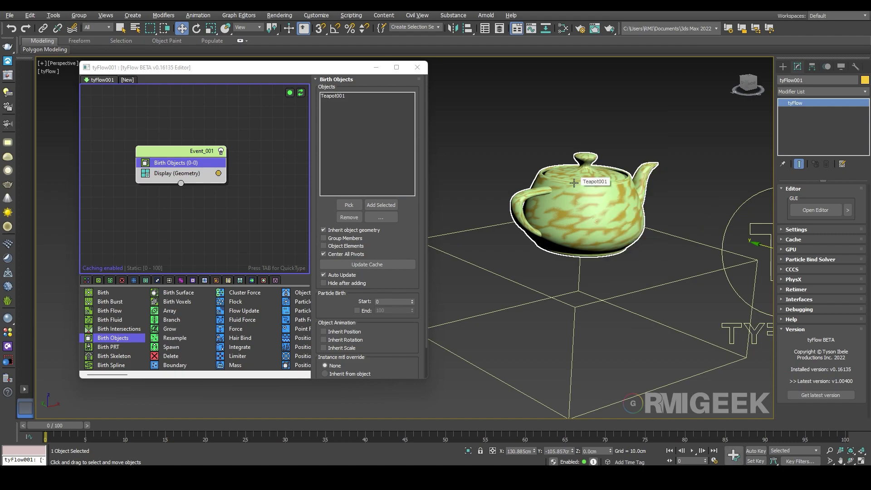
pyautogui.click(593, 179)
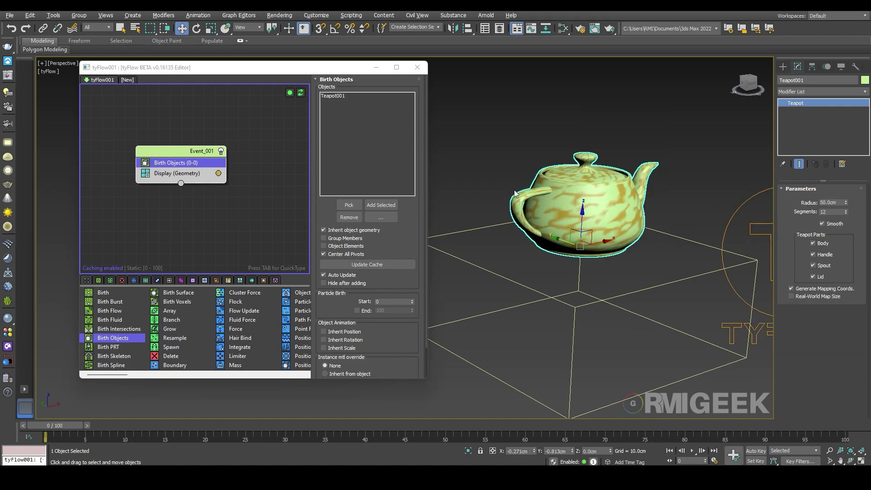
pyautogui.rightClick(590, 201)
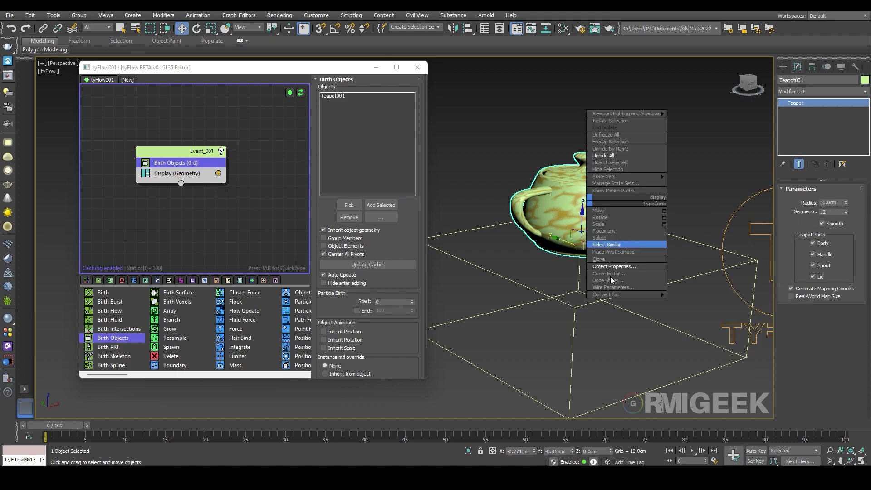
pyautogui.click(624, 169)
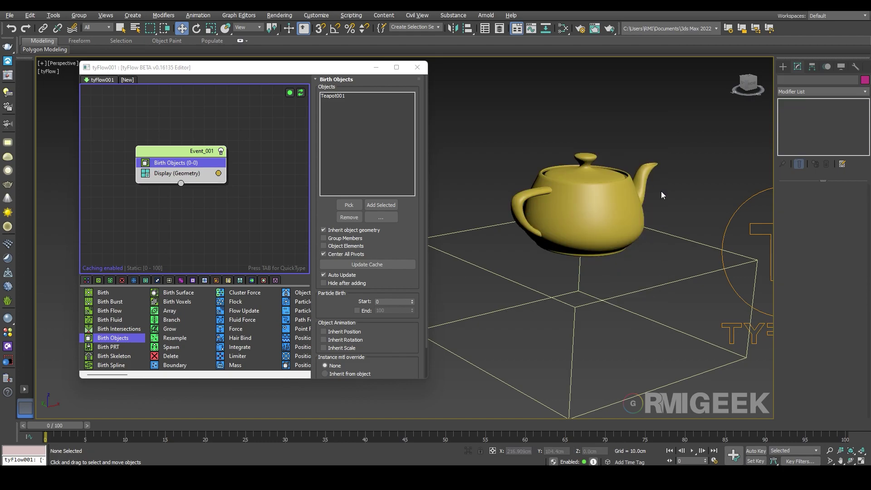
pyautogui.moveTo(687, 213); pyautogui.dragTo(655, 206, button='middle')
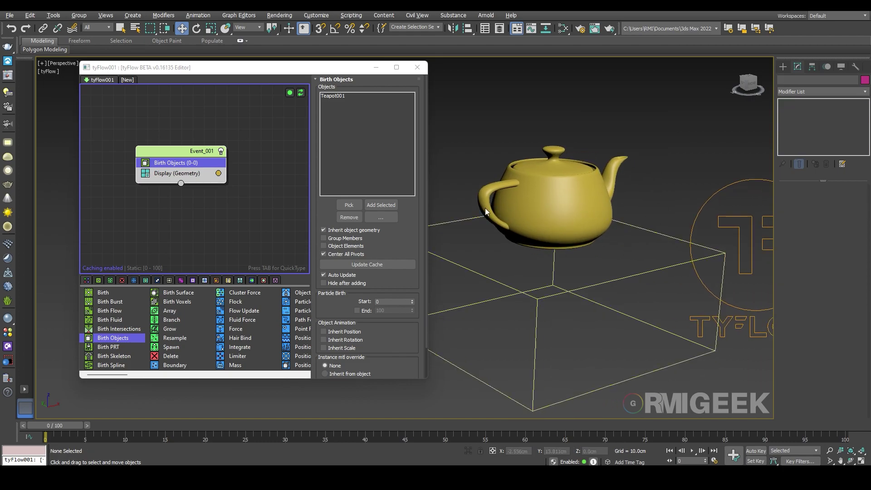
pyautogui.moveTo(641, 234); pyautogui.dragTo(609, 231, button='middle')
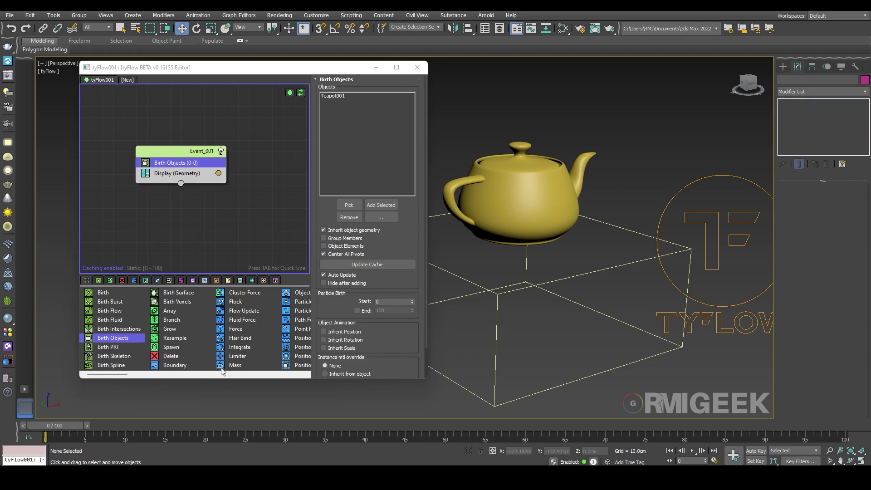
# Add a Voronoi Fracture operator to the event between Birth Objects and Display
pyautogui.click(200, 267)
pyautogui.click(163, 339)
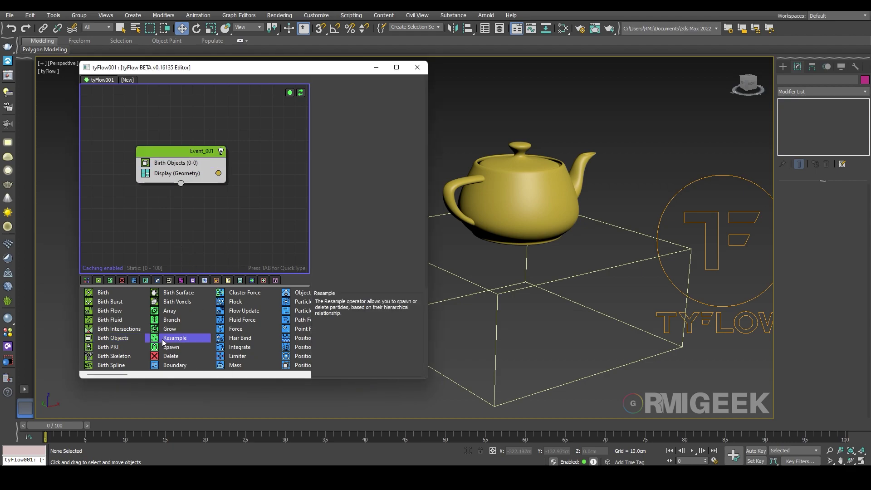
pyautogui.scroll(-8, 163, 343)
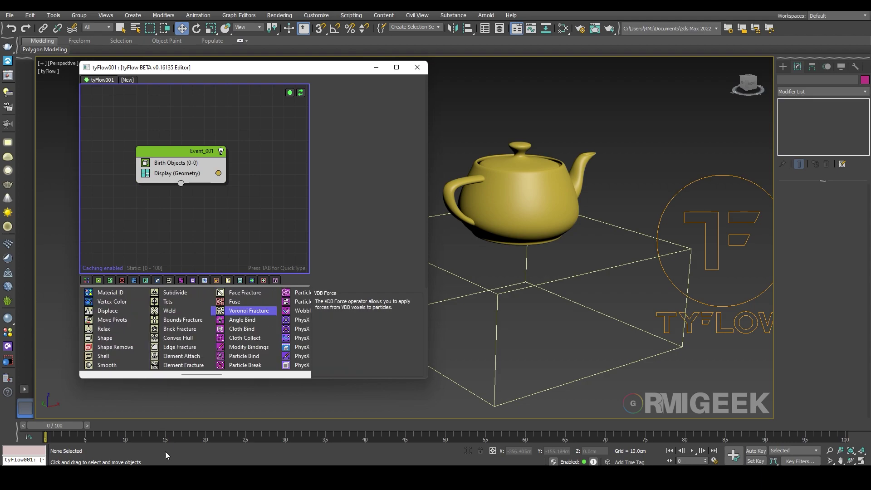
pyautogui.moveTo(243, 313); pyautogui.dragTo(163, 180)
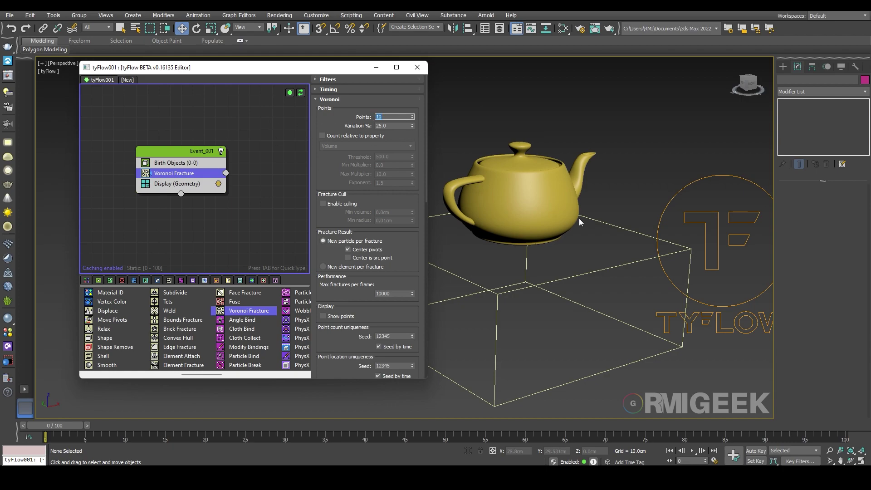
# Set the Voronoi Fracture's point count to 3000, trying 2000 first
pyautogui.click(393, 118)
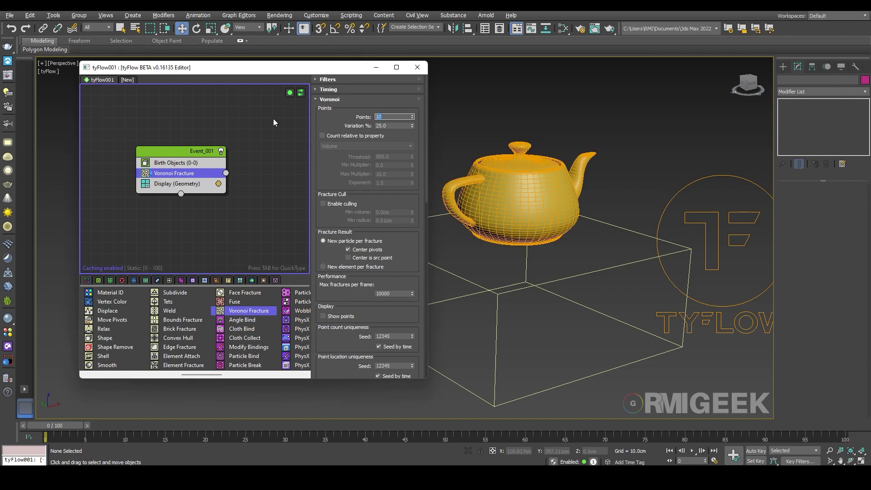
pyautogui.write('2000')
pyautogui.press('Return')
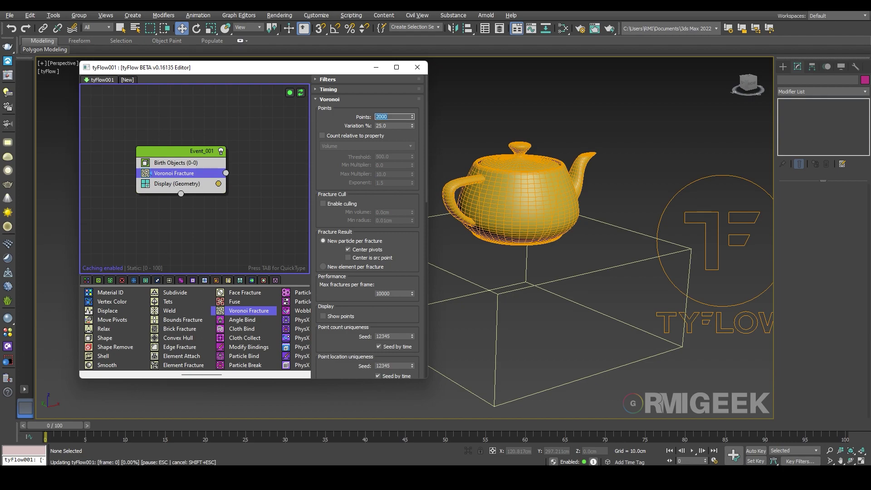
pyautogui.write('3000')
pyautogui.press('Return')
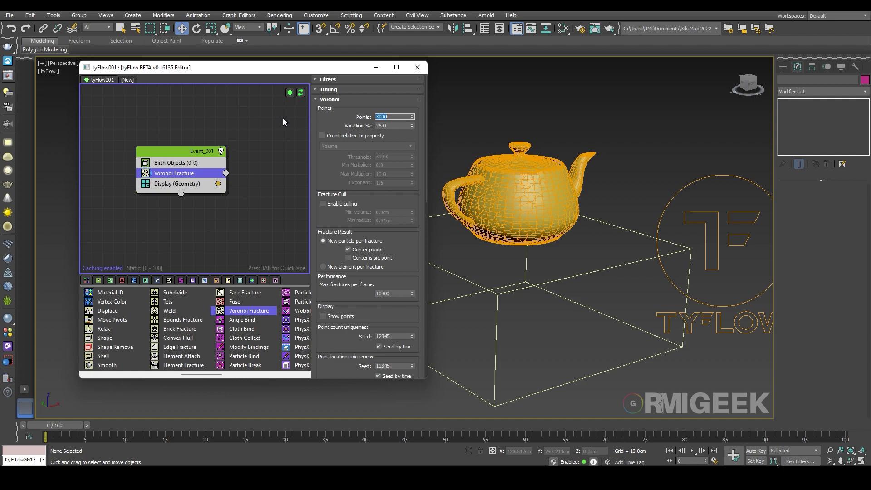
# Set the Voronoi Fracture's point variation to 20% and review the fractured teapot up close
pyautogui.scroll(8, 492, 203)
pyautogui.doubleClick(393, 126)
pyautogui.write('20')
pyautogui.press('Return')
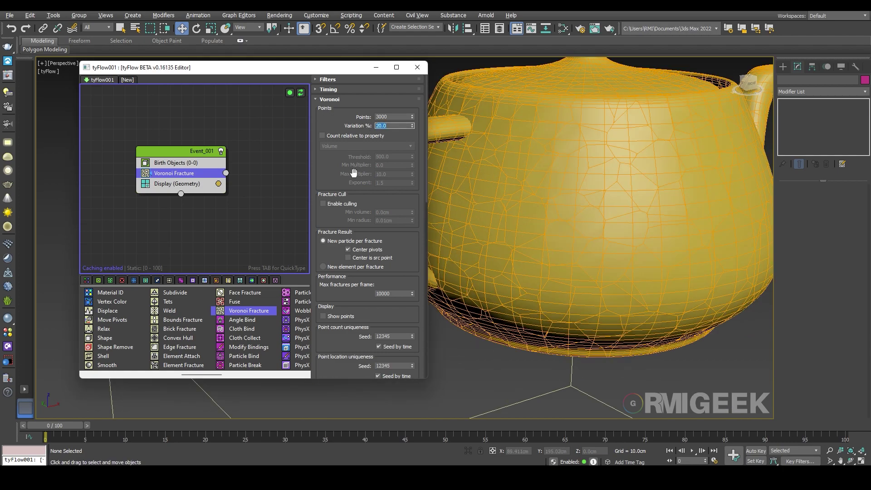
pyautogui.scroll(-6, 618, 228)
pyautogui.moveTo(618, 228); pyautogui.dragTo(531, 211, button='middle')
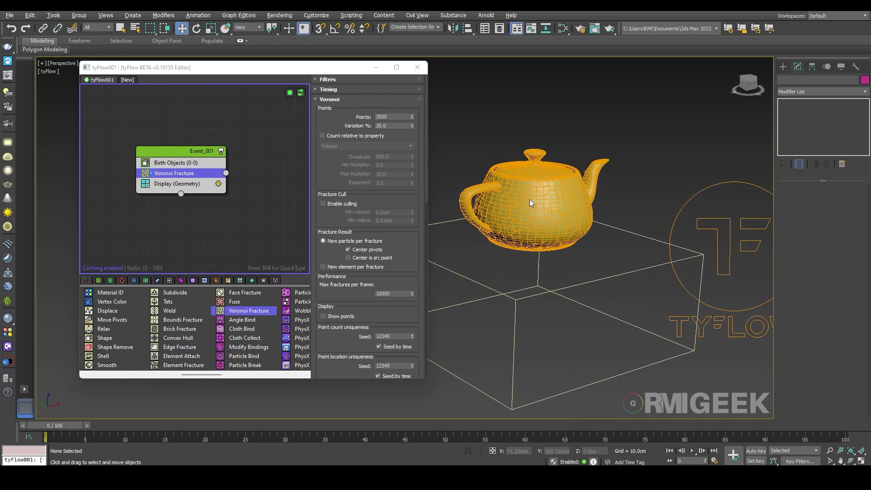
# Add a Scale operator to the event directly below Voronoi Fracture
pyautogui.moveTo(209, 340); pyautogui.dragTo(209, 336)
pyautogui.click(208, 336)
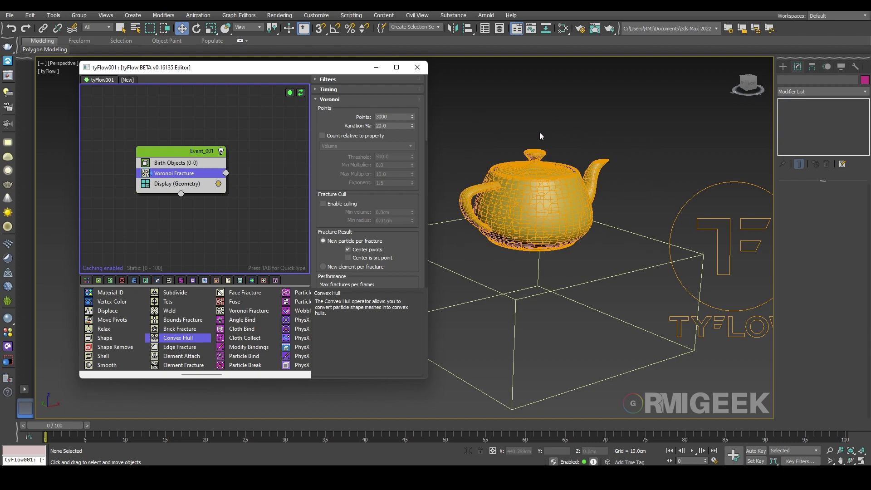
pyautogui.moveTo(57, 425)
pyautogui.mouseDown()
pyautogui.moveTo(860, 410)
pyautogui.moveTo(50, 420)
pyautogui.mouseUp()
pyautogui.scroll(3, 212, 345)
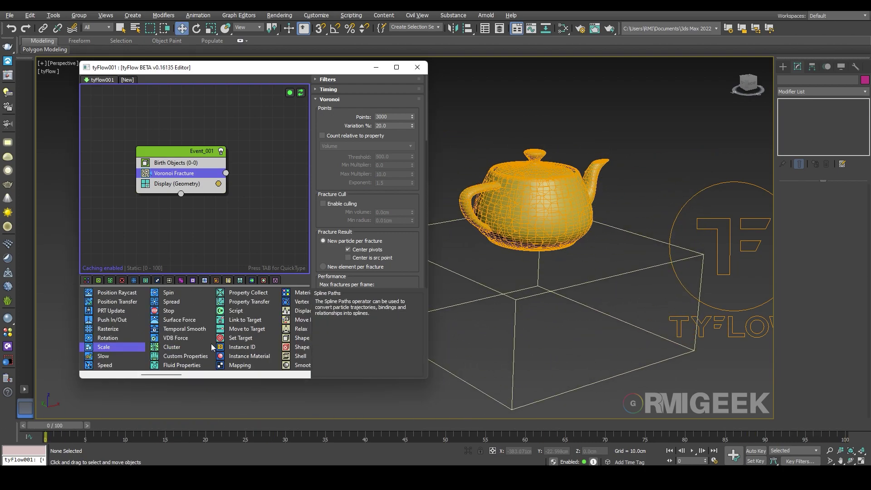
pyautogui.moveTo(100, 349); pyautogui.dragTo(192, 212)
pyautogui.moveTo(181, 176); pyautogui.dragTo(180, 178)
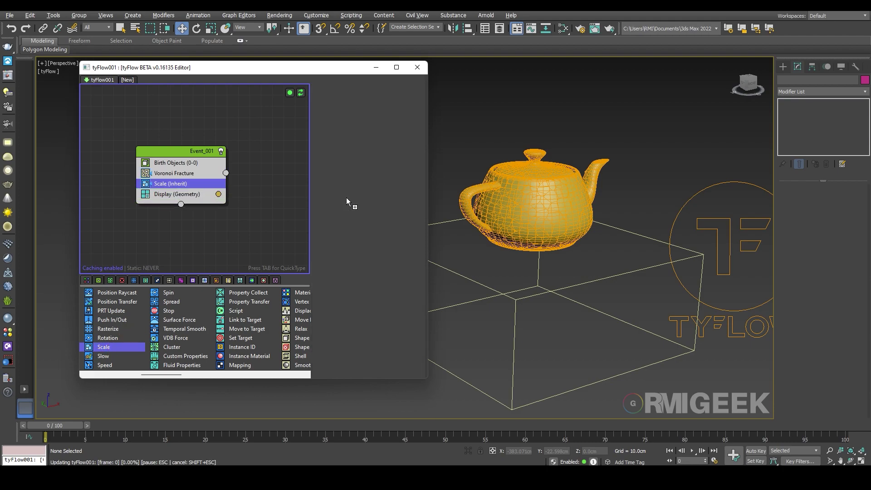
# Set the Scale operator's X, Y and Z scale values to 0%
pyautogui.click(399, 149)
pyautogui.rightClick(201, 144)
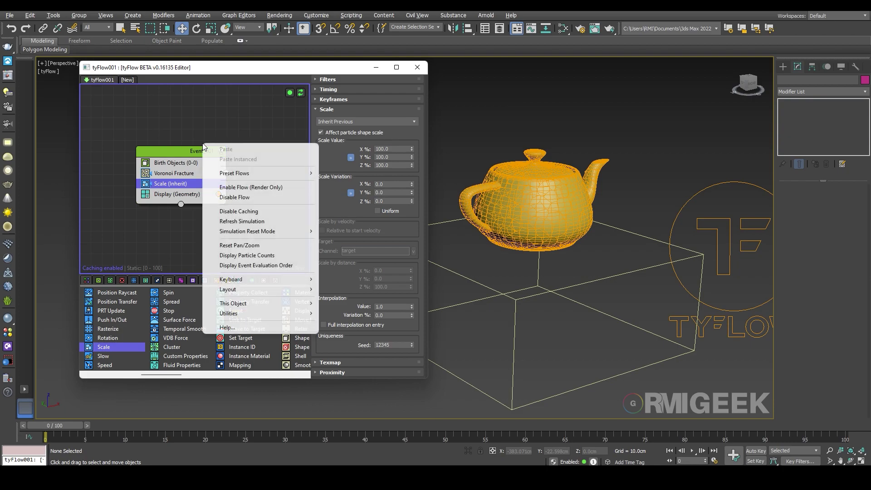
pyautogui.click(396, 148)
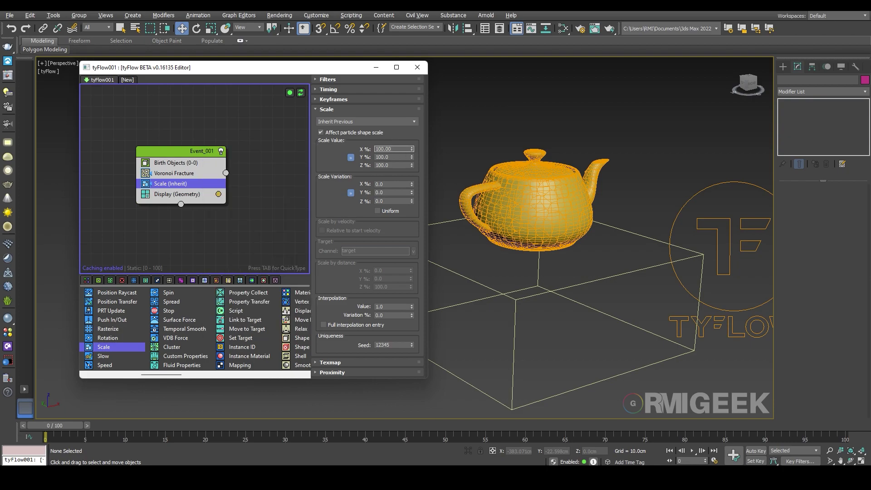
pyautogui.write('0')
pyautogui.press('Return')
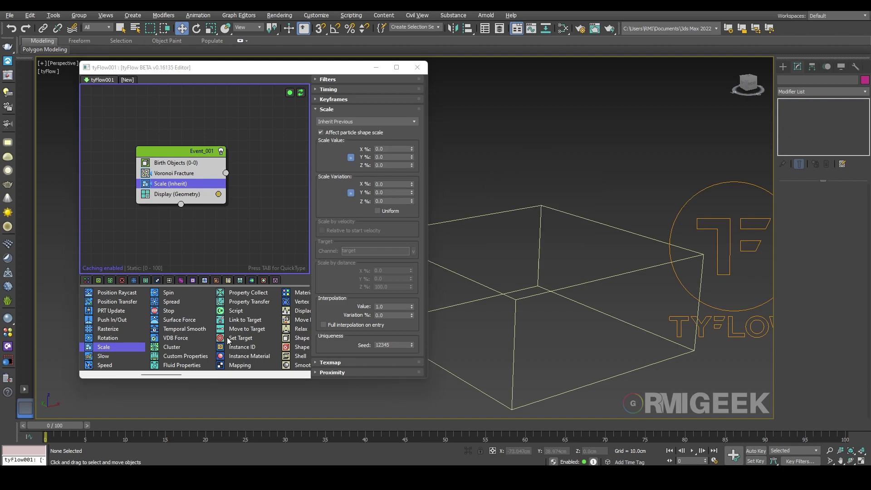
# Add a Surface Test operator below Scale in the first event and pick Box001 as its test object
pyautogui.hscroll(1, 242, 341)
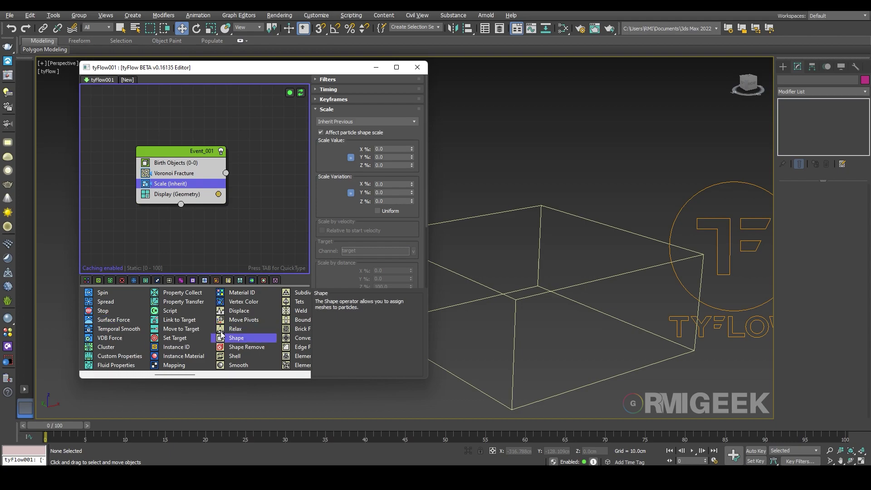
pyautogui.hscroll(8, 235, 354)
pyautogui.click(238, 236)
pyautogui.hscroll(-3, 237, 323)
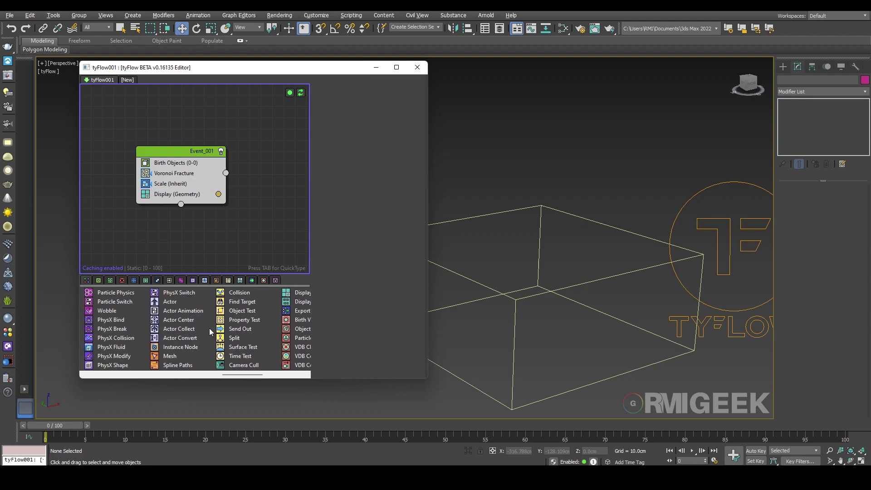
pyautogui.moveTo(248, 345); pyautogui.dragTo(171, 196)
pyautogui.moveTo(220, 217); pyautogui.dragTo(174, 199, button='middle')
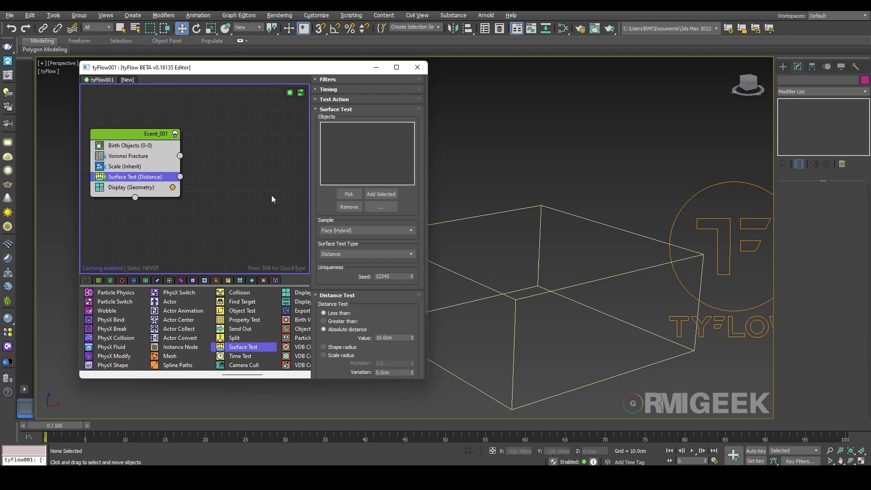
pyautogui.click(348, 194)
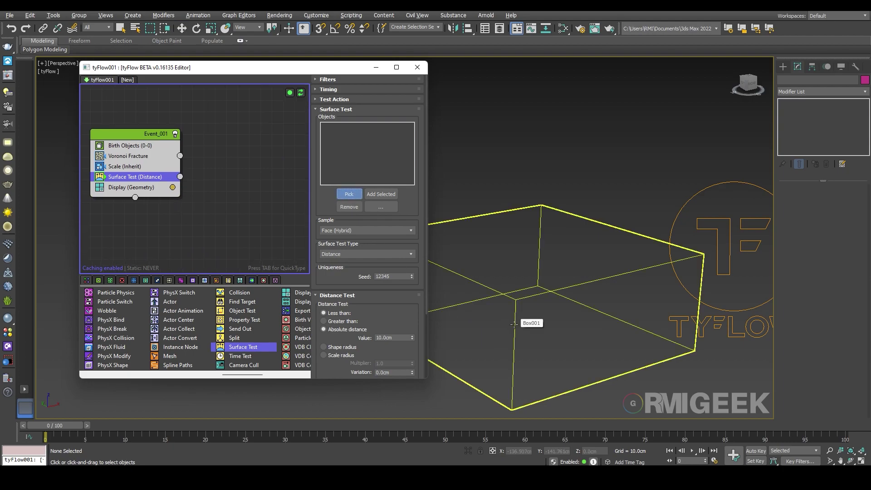
pyautogui.click(514, 324)
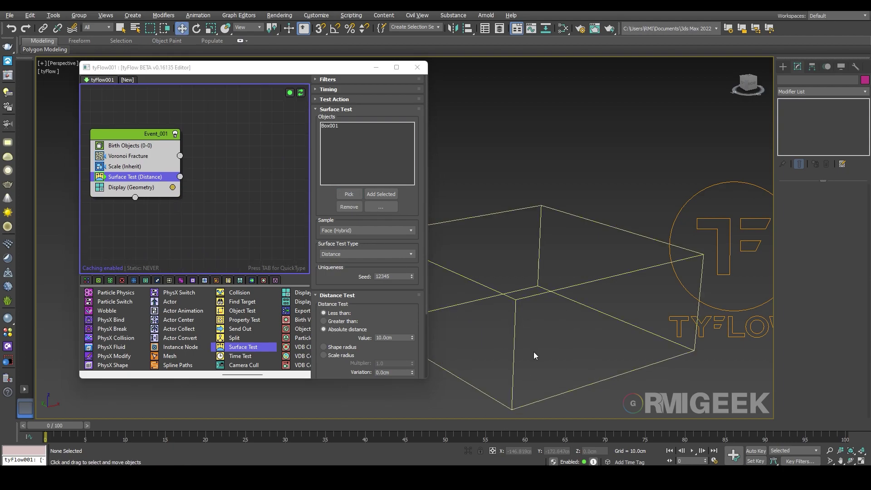
# Enable zero distance inside the volume for the Surface Test and set its absolute distance value to 1 cm
pyautogui.moveTo(344, 272); pyautogui.dragTo(346, 195)
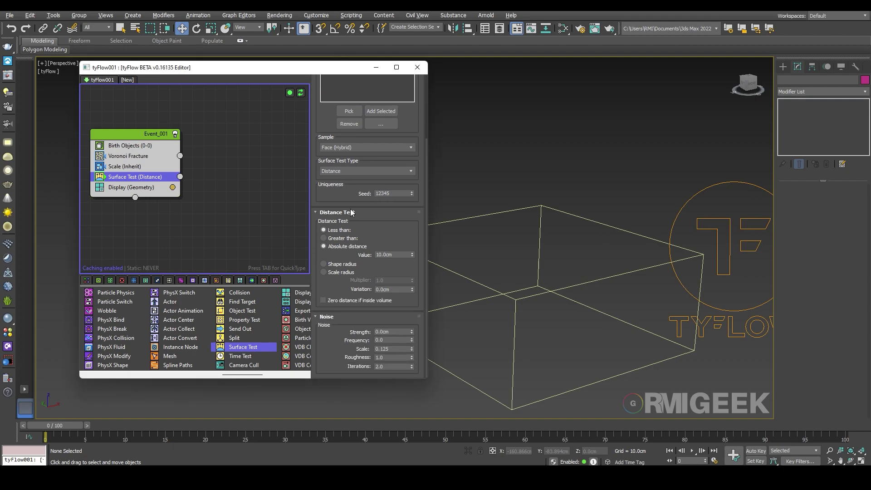
pyautogui.click(353, 300)
pyautogui.click(400, 254)
pyautogui.write('1')
pyautogui.press('Return')
pyautogui.click(256, 224)
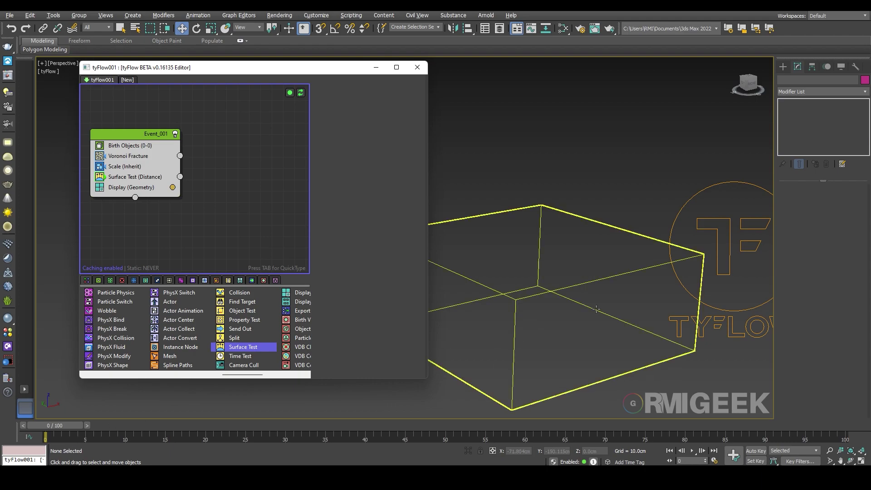
pyautogui.click(514, 308)
pyautogui.click(500, 181)
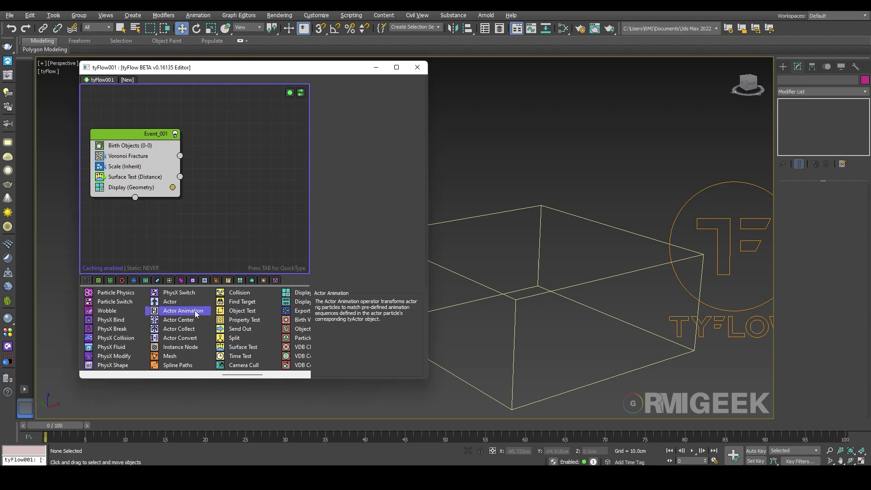
# Create a second event from a new Scale operator and connect the Surface Test output to its input
pyautogui.scroll(5, 195, 311)
pyautogui.moveTo(106, 348); pyautogui.dragTo(278, 226)
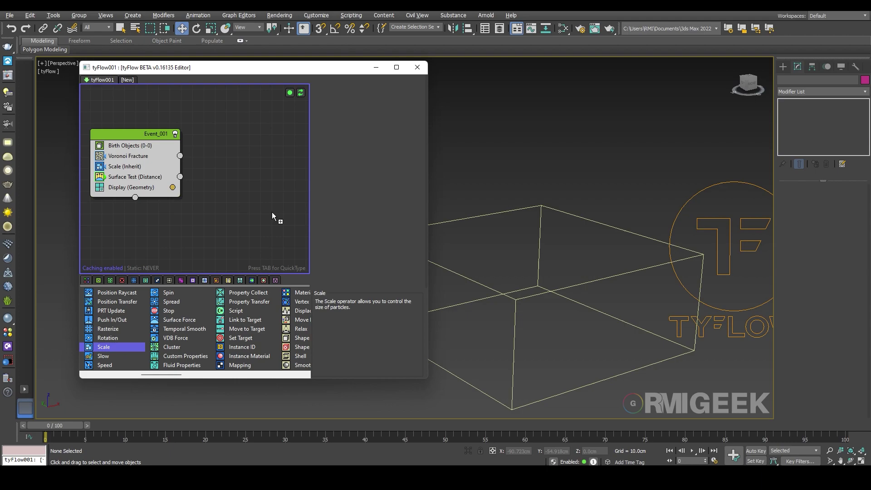
pyautogui.moveTo(238, 205); pyautogui.dragTo(238, 205)
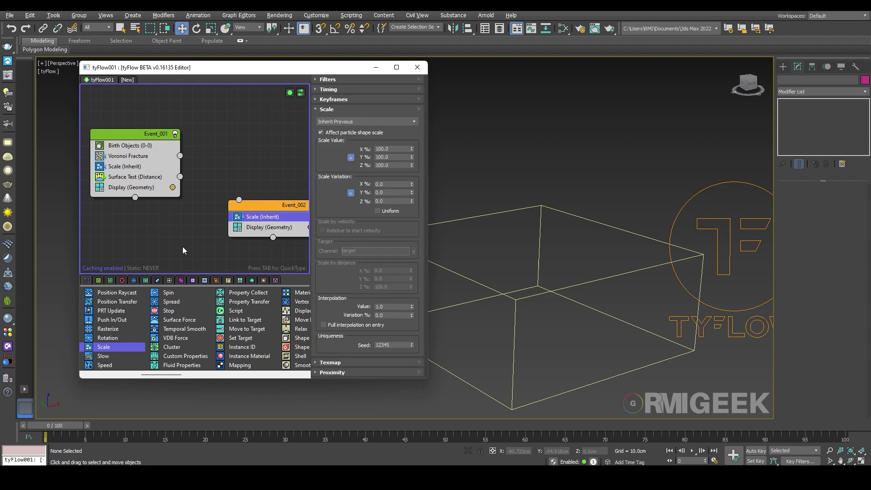
pyautogui.click(191, 181)
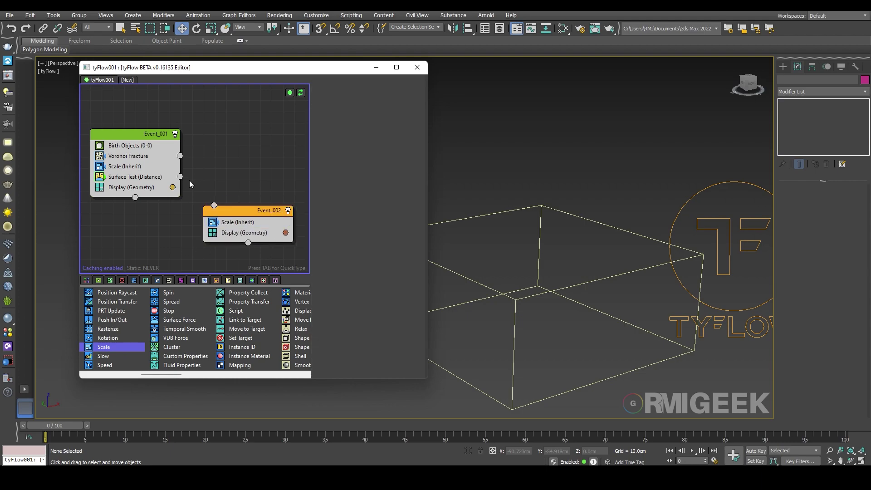
pyautogui.moveTo(213, 194); pyautogui.dragTo(214, 206)
pyautogui.moveTo(240, 192); pyautogui.dragTo(222, 188, button='middle')
pyautogui.moveTo(222, 208); pyautogui.dragTo(213, 207)
# Set the second event's Scale operator to Absolute mode and scrub through the animation to frame 100
pyautogui.click(218, 221)
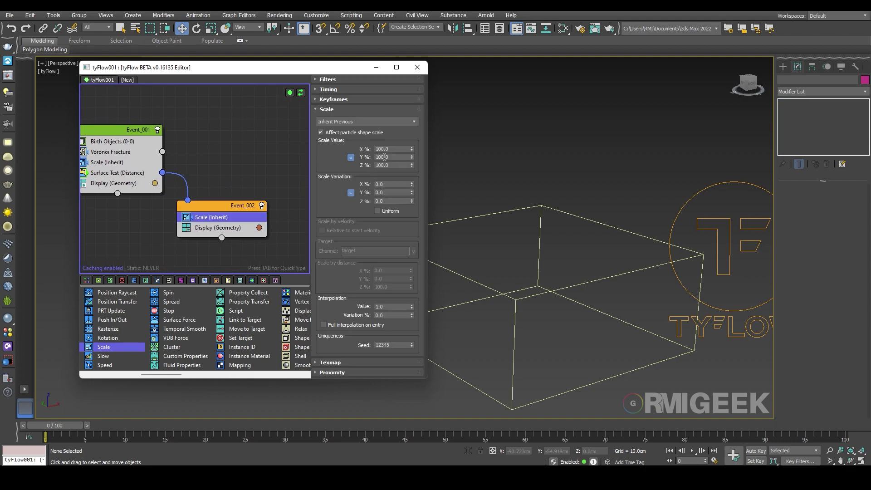
pyautogui.click(366, 122)
pyautogui.click(345, 131)
pyautogui.click(857, 434)
pyautogui.moveTo(856, 429); pyautogui.dragTo(11, 417)
pyautogui.moveTo(79, 424); pyautogui.dragTo(418, 426)
pyautogui.moveTo(557, 426); pyautogui.dragTo(794, 448)
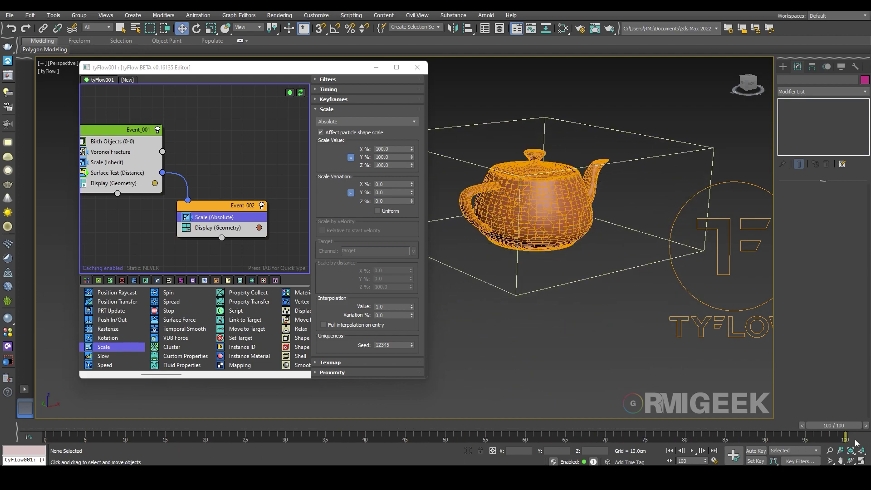
# Set the animation end time to frame 250 in the time configuration
pyautogui.click(715, 461)
pyautogui.click(412, 265)
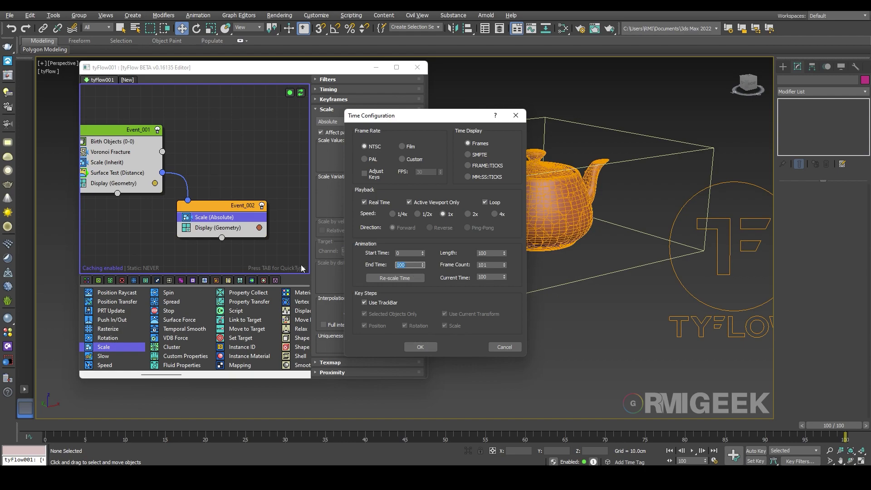
pyautogui.write('250')
pyautogui.press('Return')
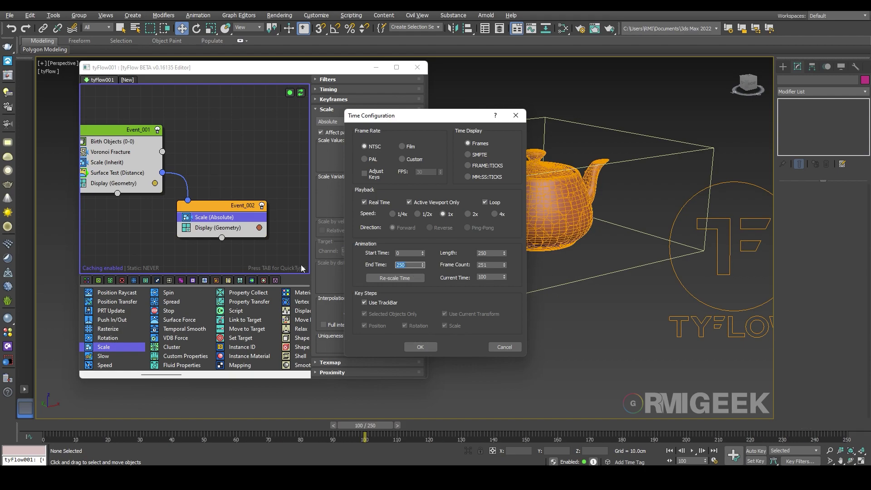
pyautogui.click(420, 347)
# Scrub the timeline between frames 100 and 120 to check the teapot, stopping at frame 120
pyautogui.moveTo(228, 260); pyautogui.dragTo(236, 238, button='middle')
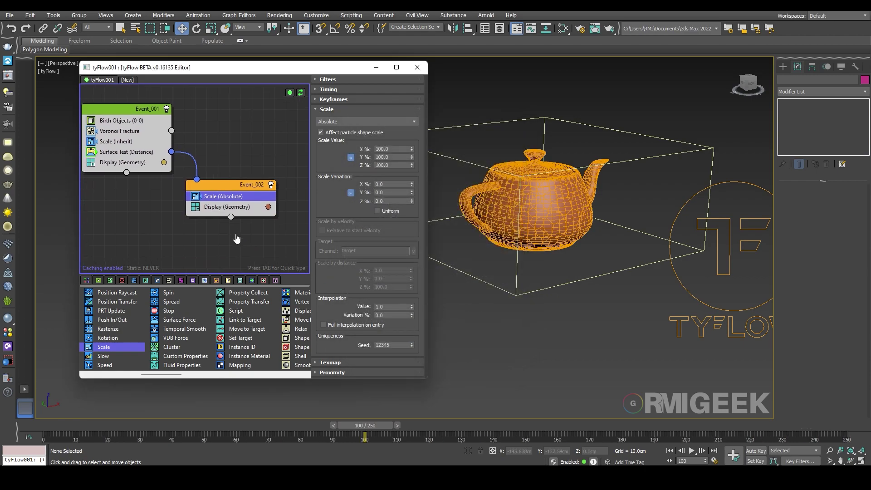
pyautogui.moveTo(379, 426); pyautogui.dragTo(442, 424)
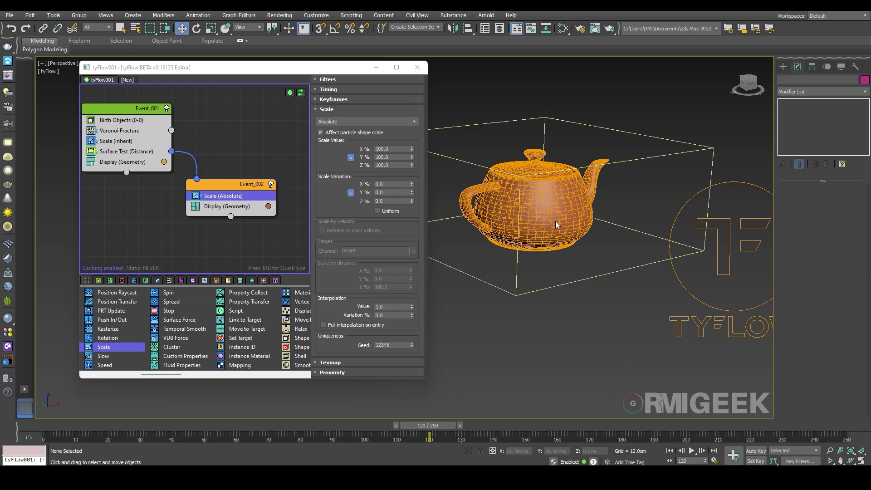
pyautogui.moveTo(404, 425); pyautogui.dragTo(382, 420)
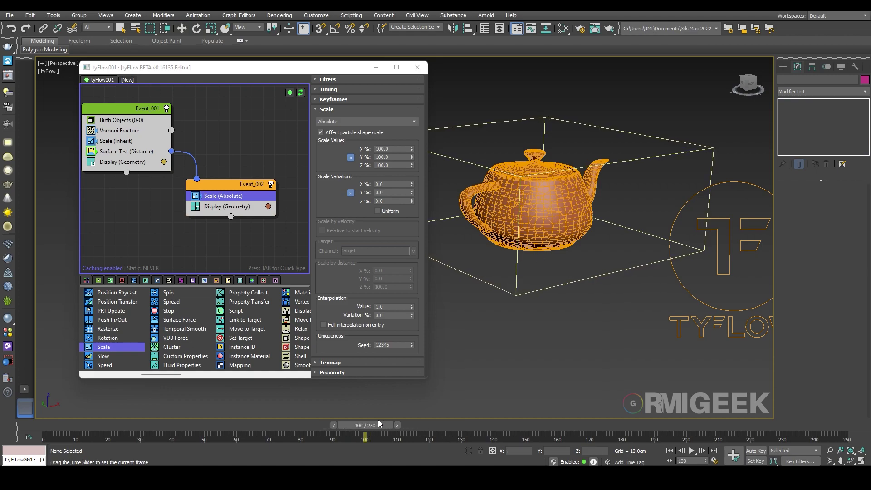
pyautogui.moveTo(381, 423); pyautogui.dragTo(444, 431)
pyautogui.press('w')
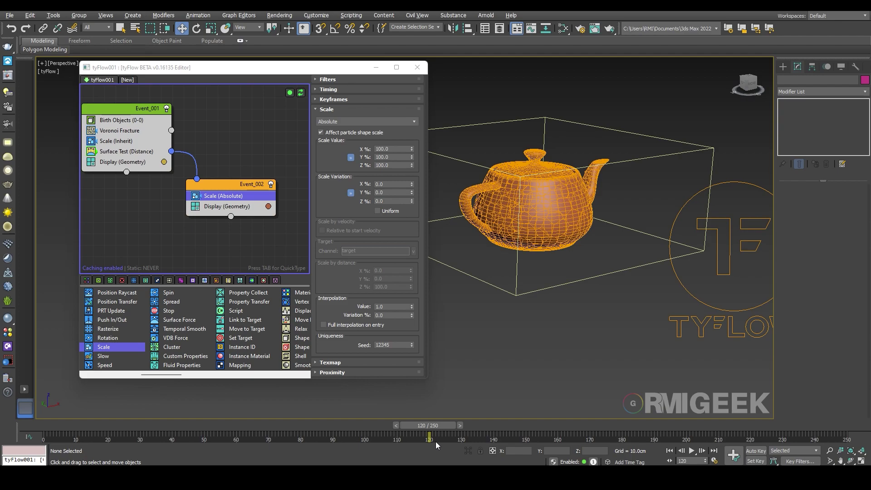
pyautogui.moveTo(640, 327); pyautogui.dragTo(643, 341, button='middle')
# Add a Time Test operator directly below Scale in the second event
pyautogui.click(250, 255)
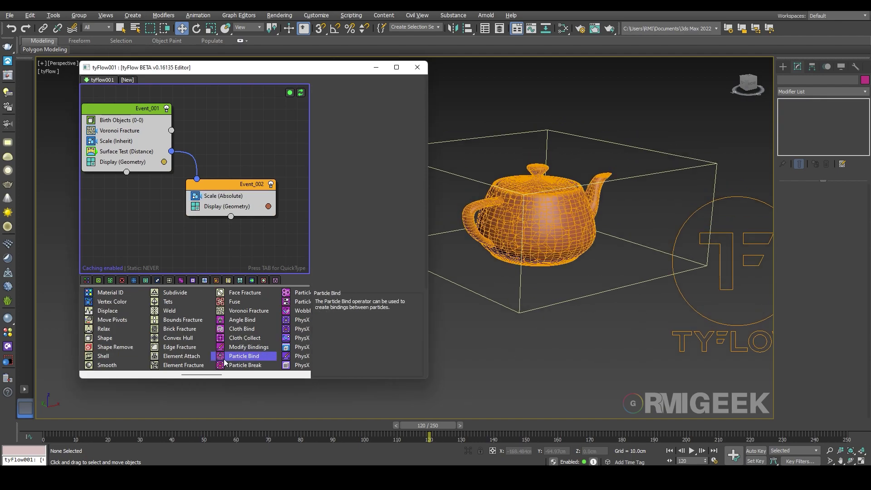
pyautogui.scroll(-3, 224, 362)
pyautogui.scroll(-2, 224, 362)
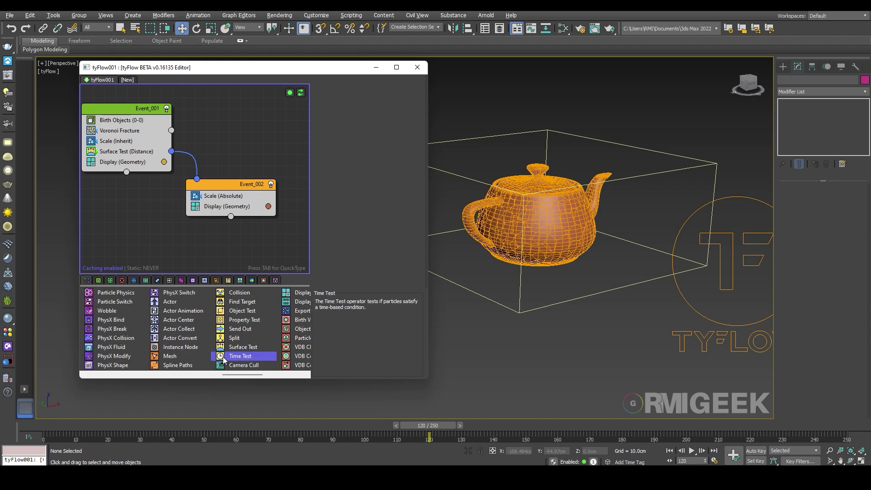
pyautogui.moveTo(219, 202); pyautogui.dragTo(220, 203)
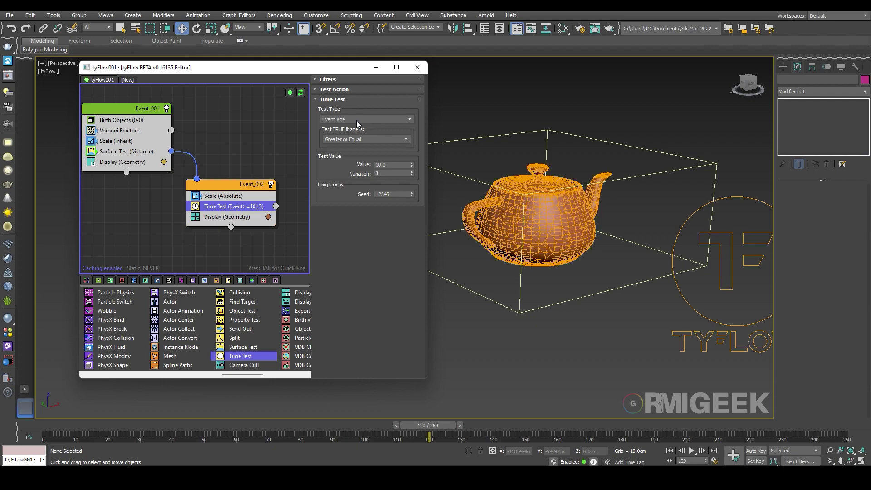
# Set the Time Test type to Particle Age with a value of 120 and a variation of 1
pyautogui.click(356, 119)
pyautogui.click(354, 132)
pyautogui.moveTo(390, 165); pyautogui.dragTo(312, 169)
pyautogui.write('120')
pyautogui.press('Return')
pyautogui.press('Tab')
pyautogui.write('1')
pyautogui.press('Return')
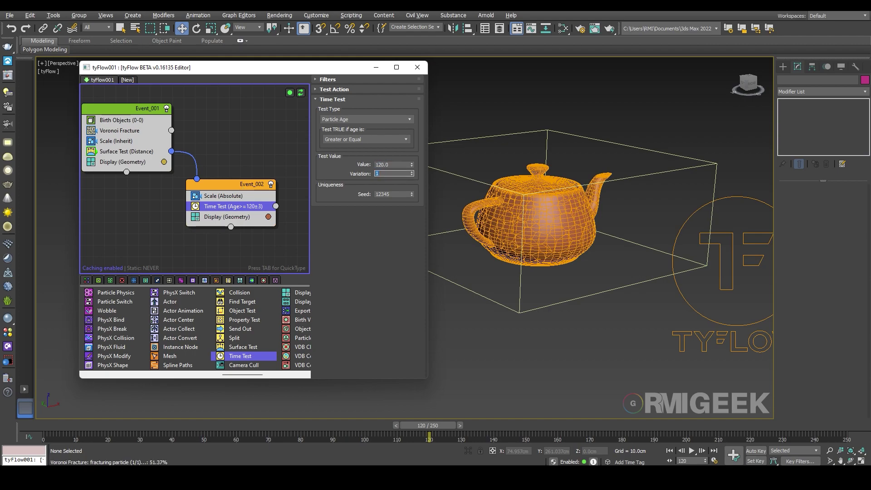
# Create a third event from a PhysX Shape operator and connect the Time Test output to its input
pyautogui.scroll(-1, 233, 338)
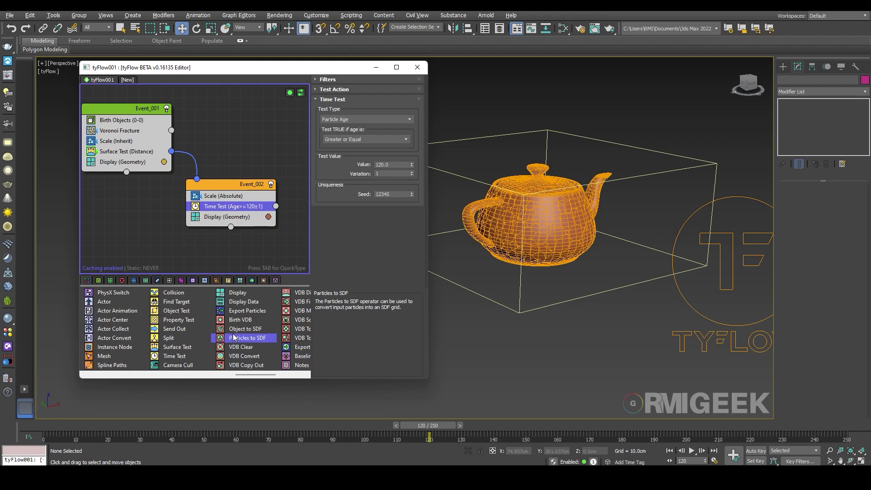
pyautogui.scroll(1, 233, 338)
pyautogui.moveTo(233, 247); pyautogui.dragTo(143, 235, button='middle')
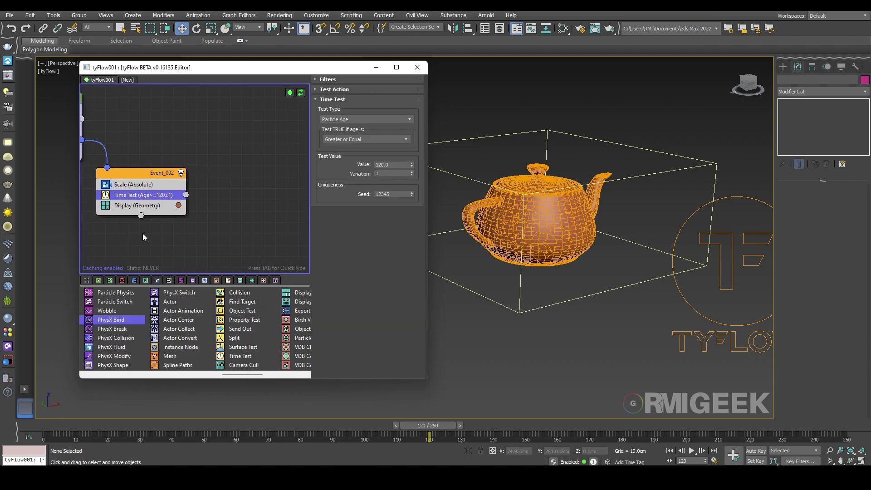
pyautogui.moveTo(113, 365); pyautogui.dragTo(243, 233)
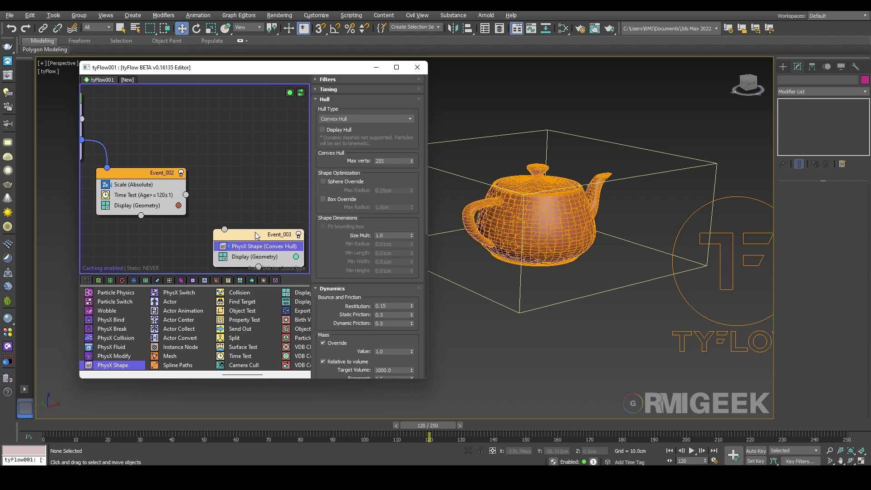
pyautogui.click(232, 200)
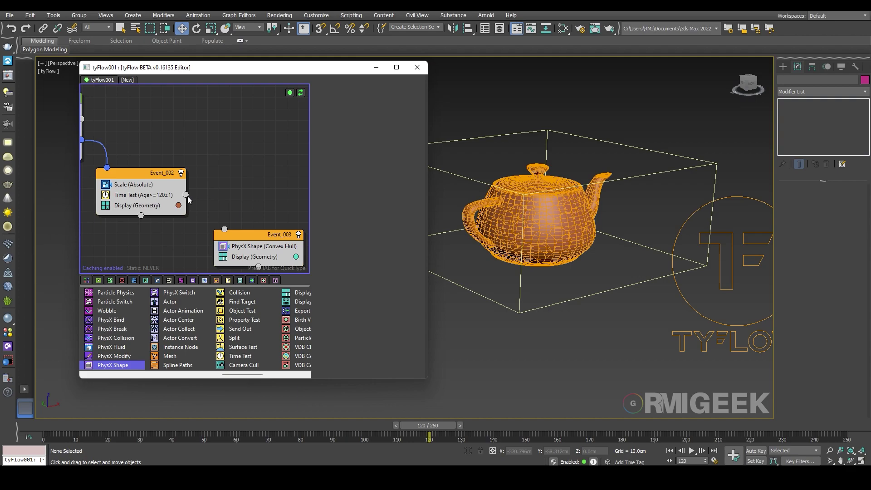
pyautogui.moveTo(186, 194); pyautogui.dragTo(225, 230)
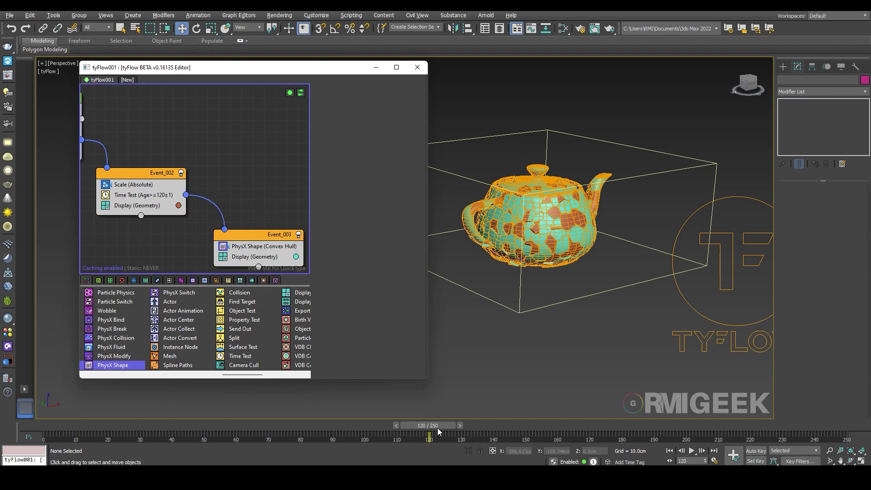
# Review the Time Test and PhysX Shape settings, then scrub to frame 250 and examine the simulated pieces up close
pyautogui.moveTo(431, 427); pyautogui.dragTo(429, 428)
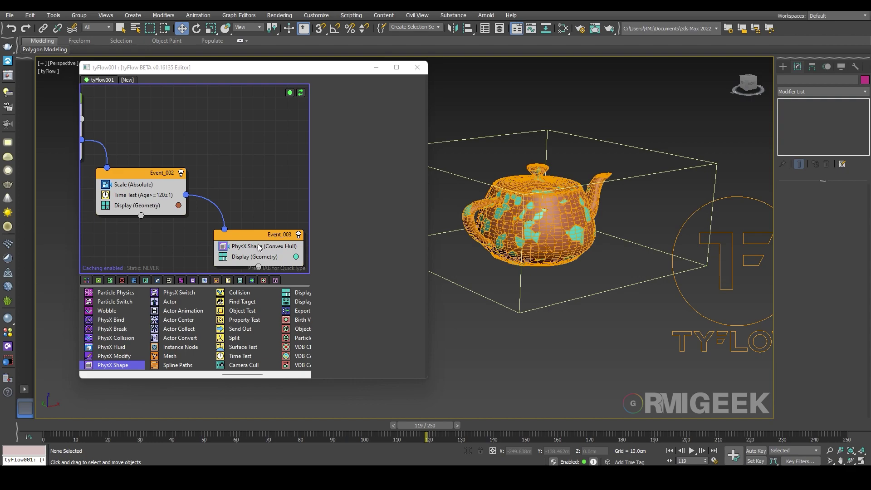
pyautogui.click(163, 198)
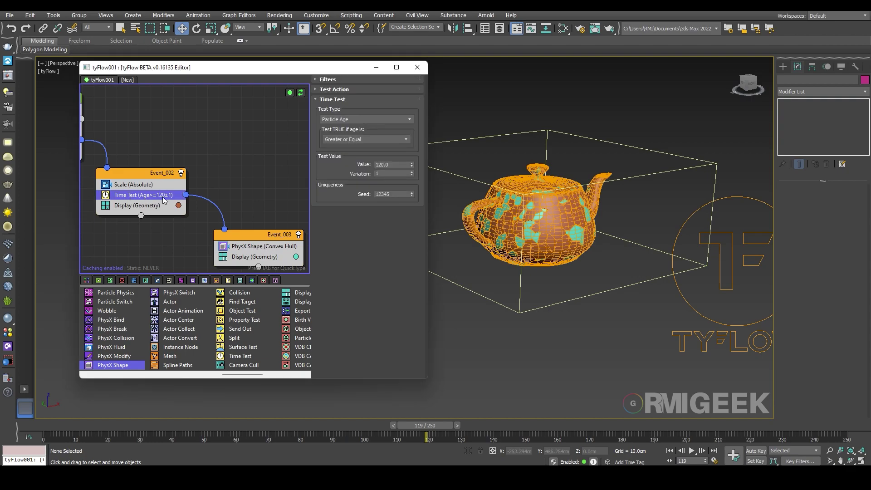
pyautogui.click(260, 240)
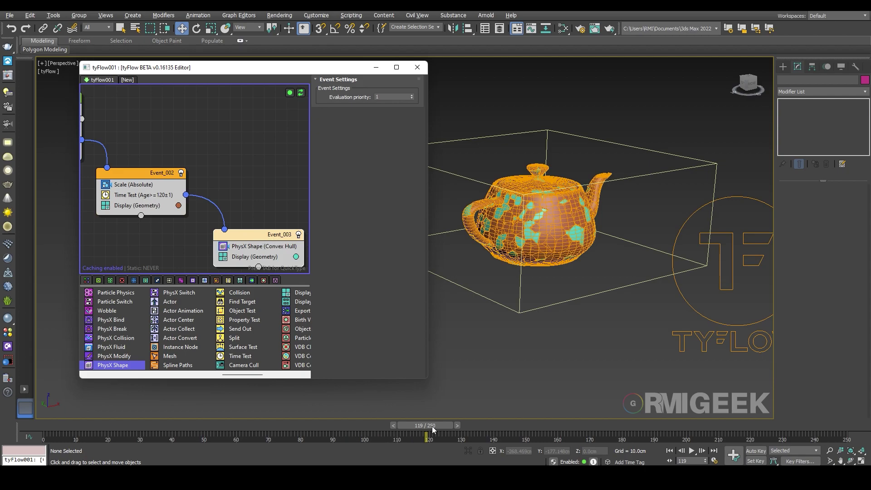
pyautogui.click(246, 247)
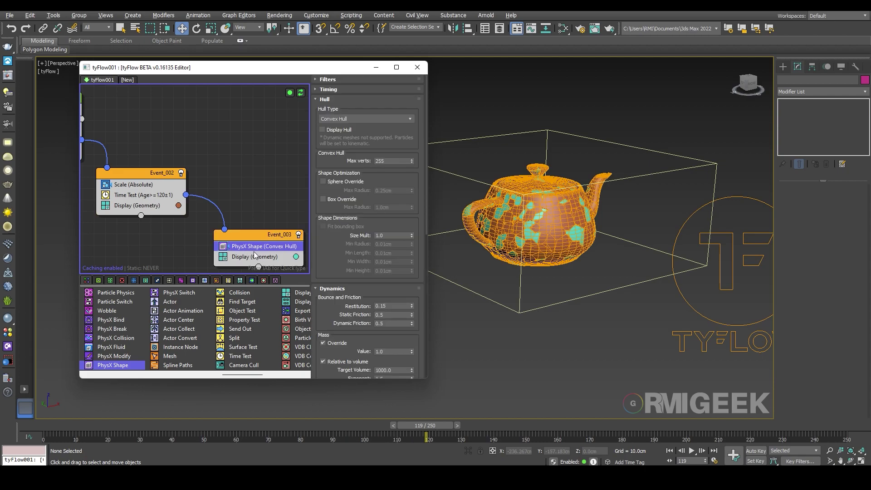
pyautogui.moveTo(428, 429); pyautogui.dragTo(863, 426)
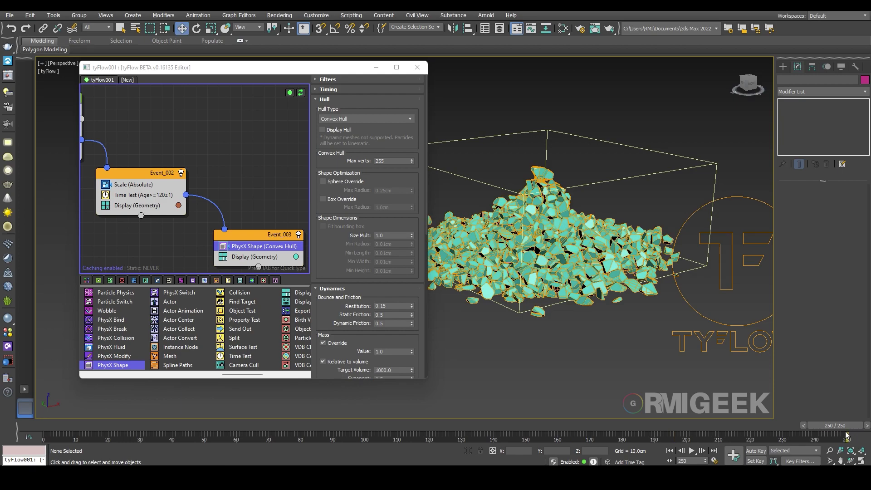
pyautogui.moveTo(837, 428); pyautogui.dragTo(745, 400)
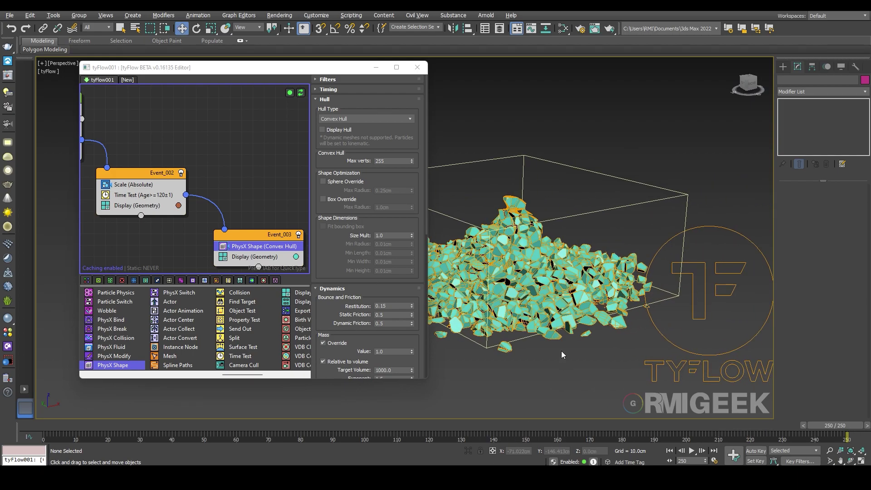
pyautogui.scroll(5, 567, 359)
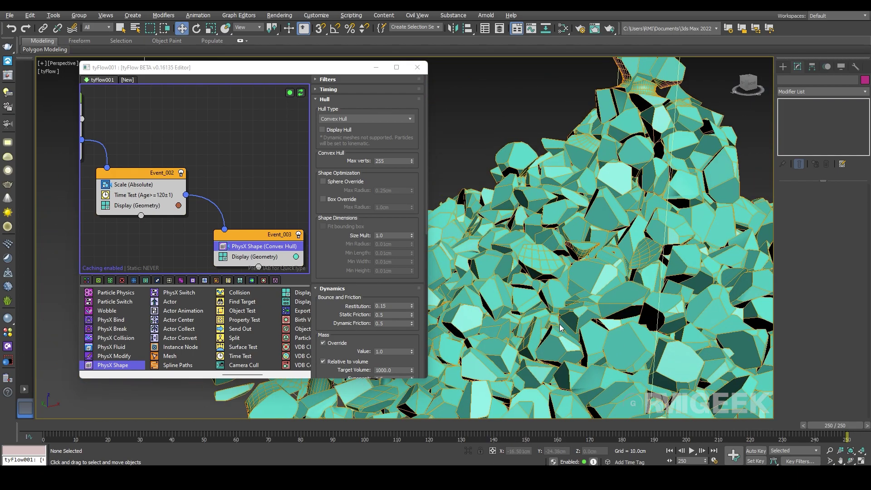
# Return the timeline to frame 122 and examine the fractured teapot up close
pyautogui.scroll(-5, 564, 330)
pyautogui.moveTo(834, 425); pyautogui.dragTo(436, 425)
pyautogui.press('w')
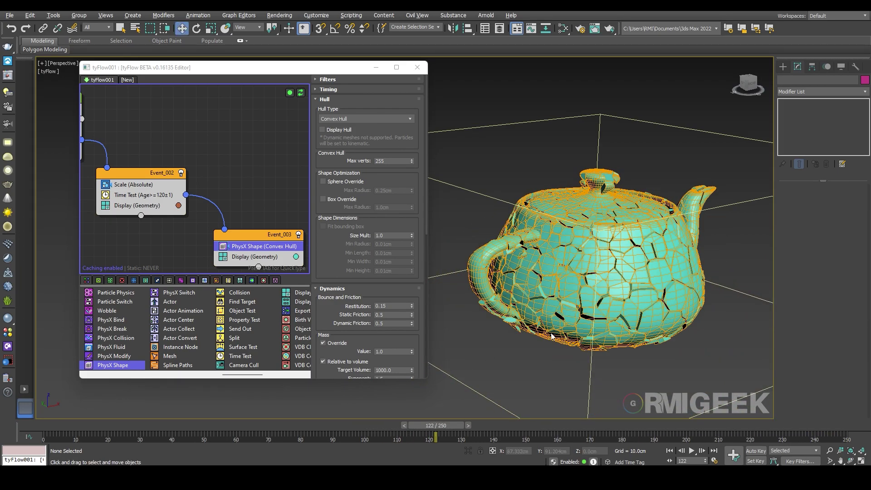
pyautogui.scroll(4, 612, 278)
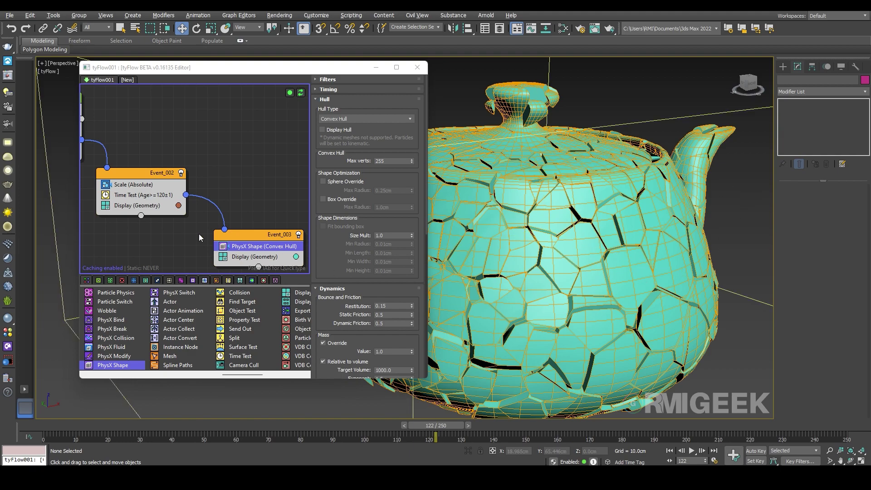
# In the first event's Voronoi Fracture operator, enable the cap material ID override and set the ID to 2
pyautogui.scroll(-1, 173, 233)
pyautogui.moveTo(125, 237); pyautogui.dragTo(293, 276, button='middle')
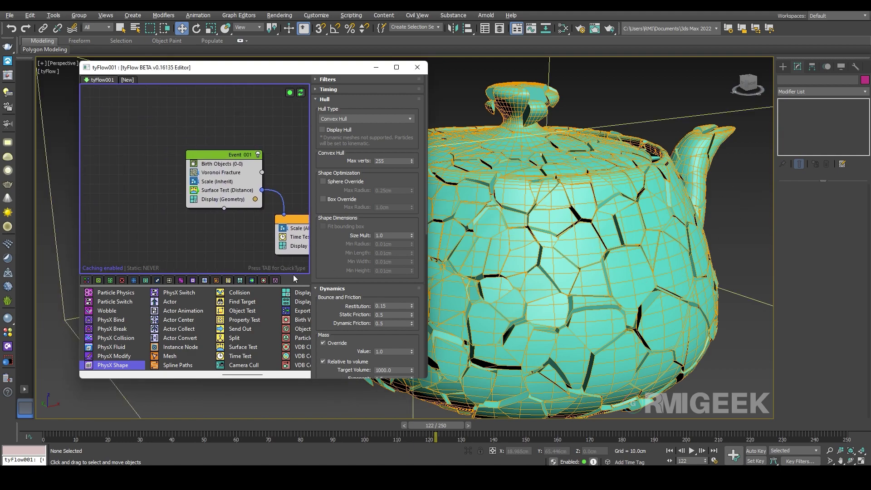
pyautogui.click(221, 173)
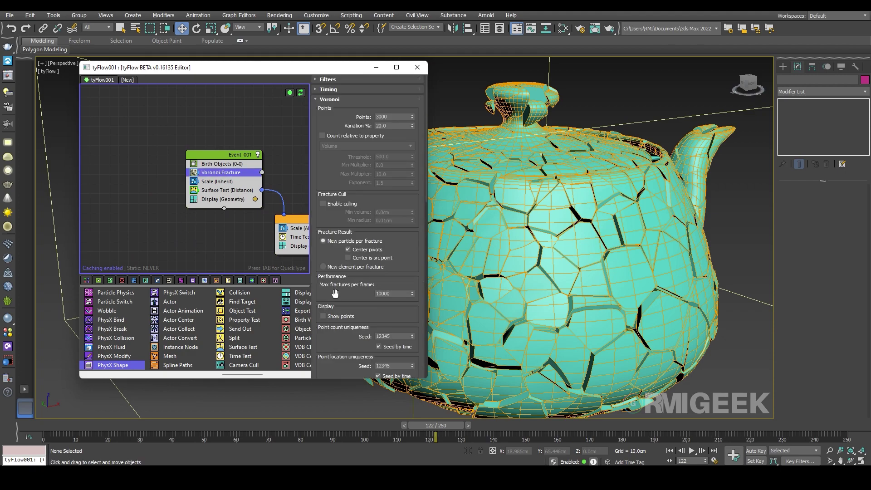
pyautogui.moveTo(337, 294); pyautogui.dragTo(383, 149)
pyautogui.scroll(-5, 334, 293)
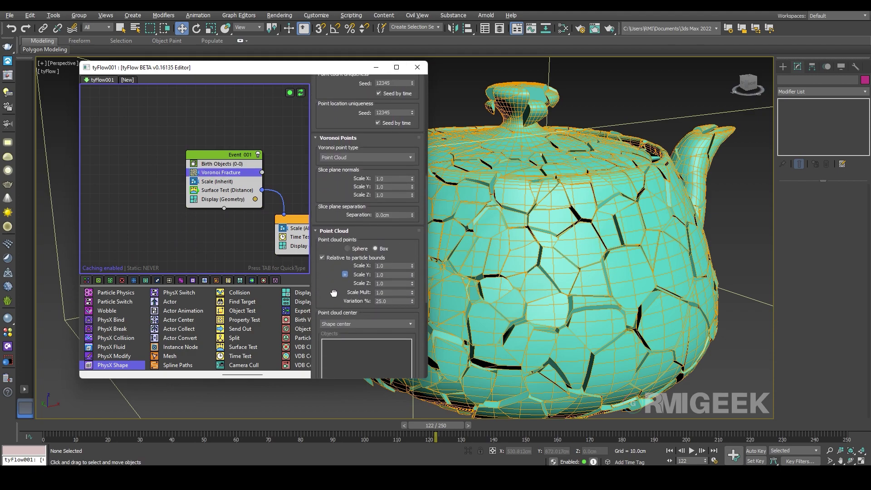
pyautogui.scroll(-5, 333, 293)
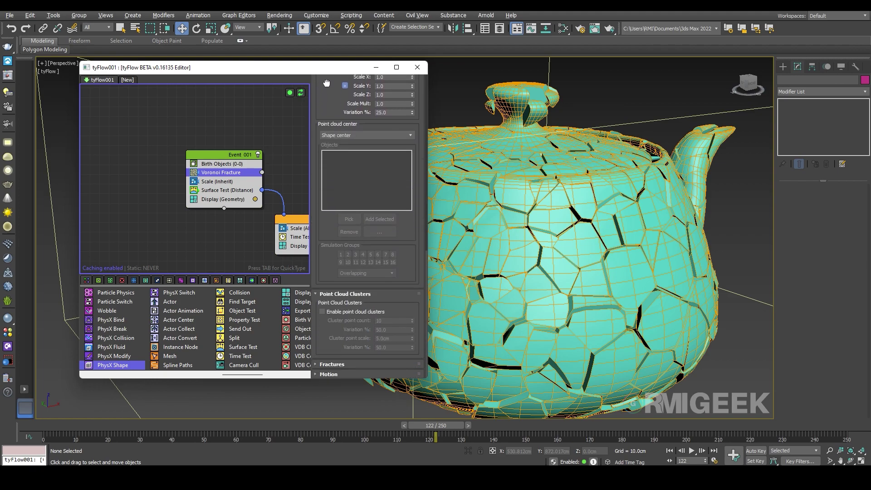
pyautogui.click(325, 364)
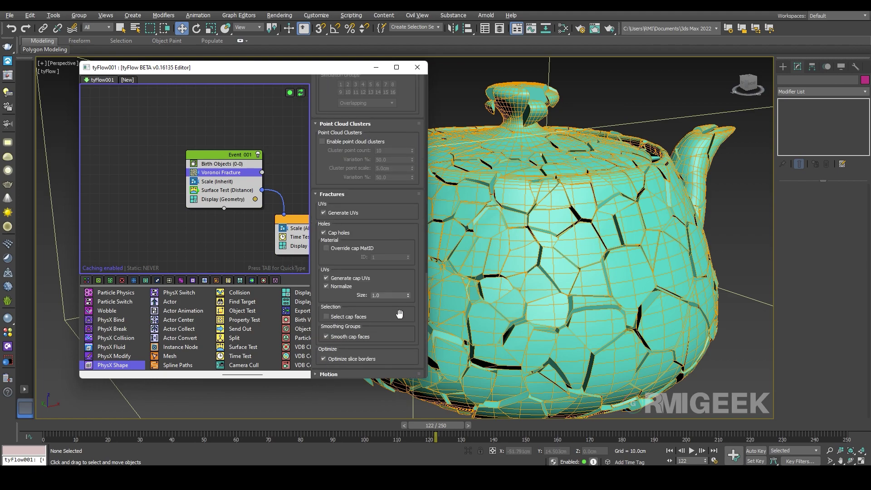
pyautogui.click(354, 250)
pyautogui.click(387, 258)
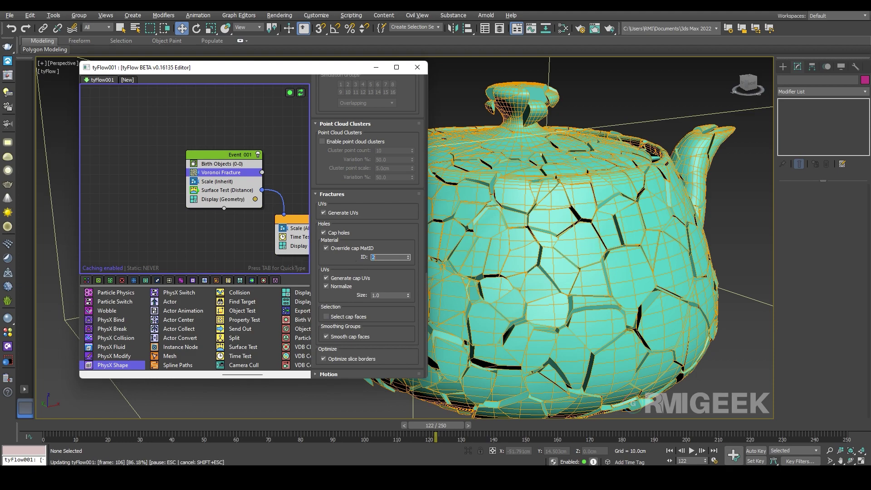
pyautogui.click(727, 361)
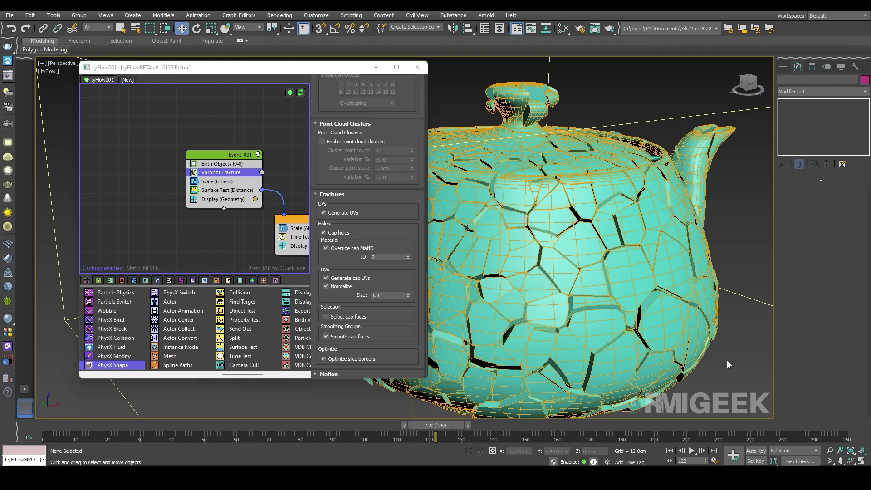
# Create a Multi/Sub-Object material in the Slate Material Editor and reduce it to 2 sub-materials
pyautogui.click(376, 67)
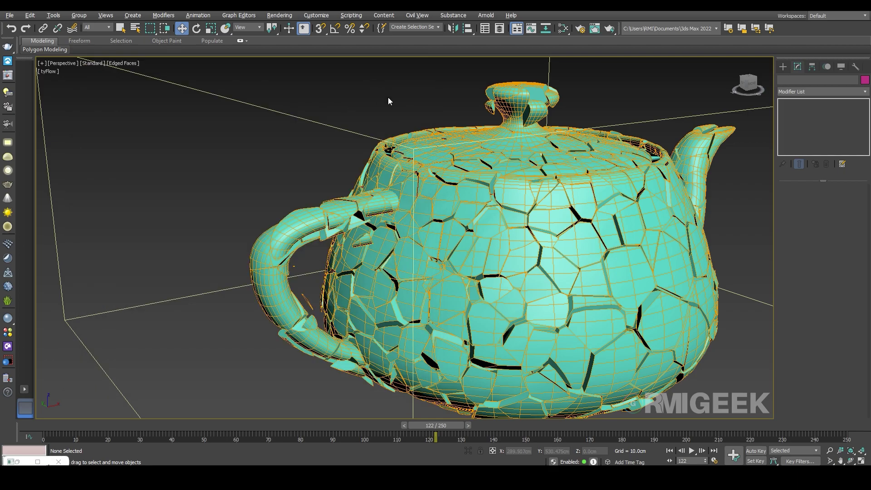
pyautogui.press('m')
pyautogui.moveTo(539, 58); pyautogui.dragTo(159, 54)
pyautogui.click(107, 94)
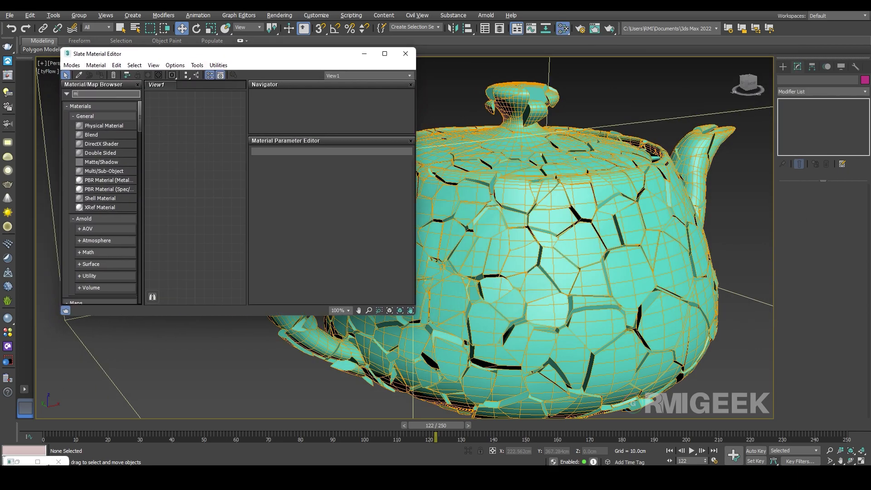
pyautogui.write('multi')
pyautogui.moveTo(91, 104); pyautogui.dragTo(221, 159)
pyautogui.click(302, 177)
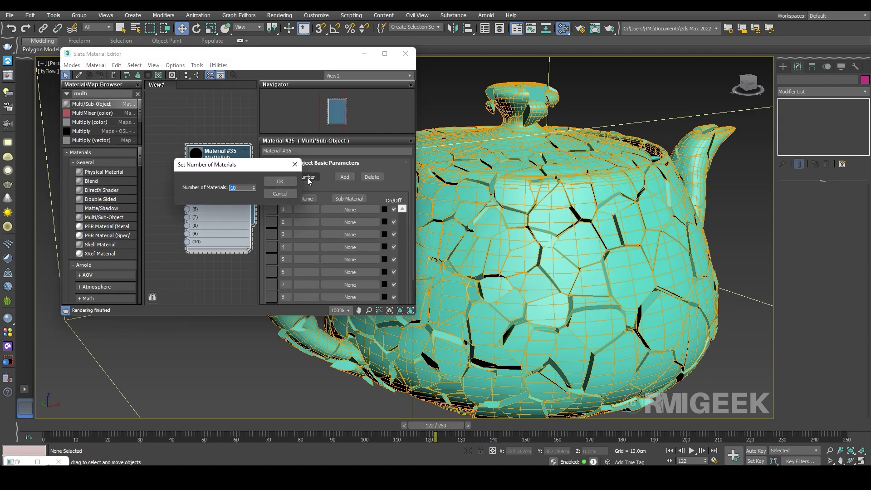
pyautogui.click(293, 182)
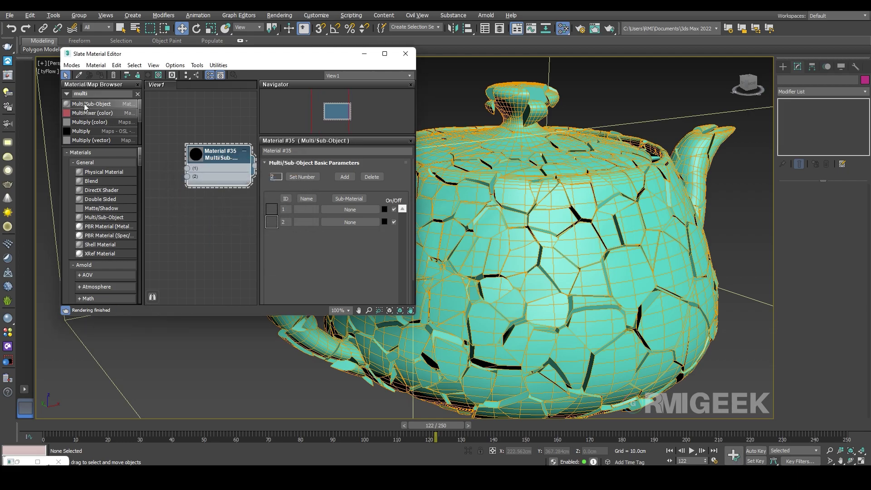
# Create a Physical Material with a red base color and connect it to slot 1 of the Multi/Sub-Object material
pyautogui.moveTo(95, 171); pyautogui.dragTo(187, 159)
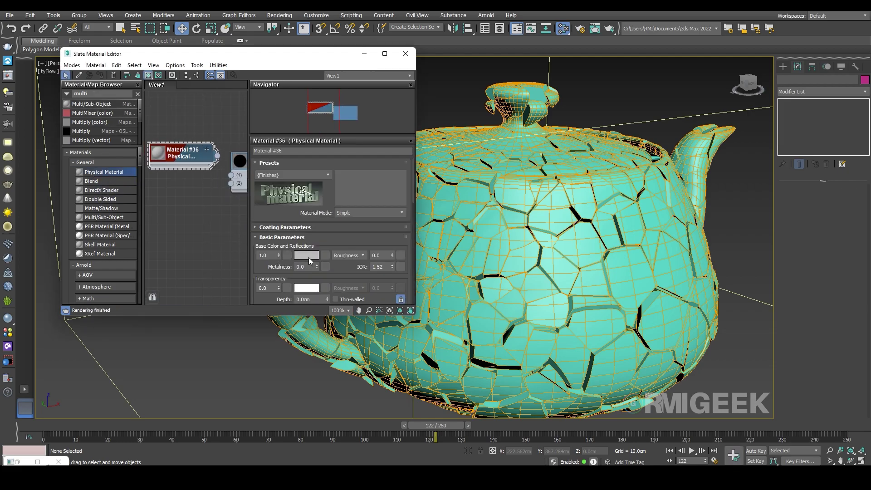
pyautogui.click(307, 254)
pyautogui.moveTo(264, 71)
pyautogui.mouseDown()
pyautogui.moveTo(264, 59)
pyautogui.moveTo(253, 64)
pyautogui.mouseUp()
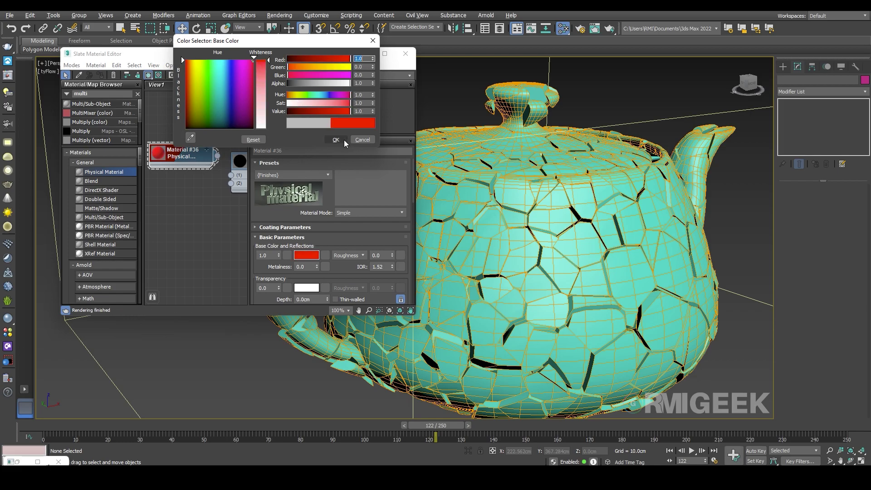
pyautogui.click(344, 141)
pyautogui.moveTo(218, 156); pyautogui.dragTo(231, 175)
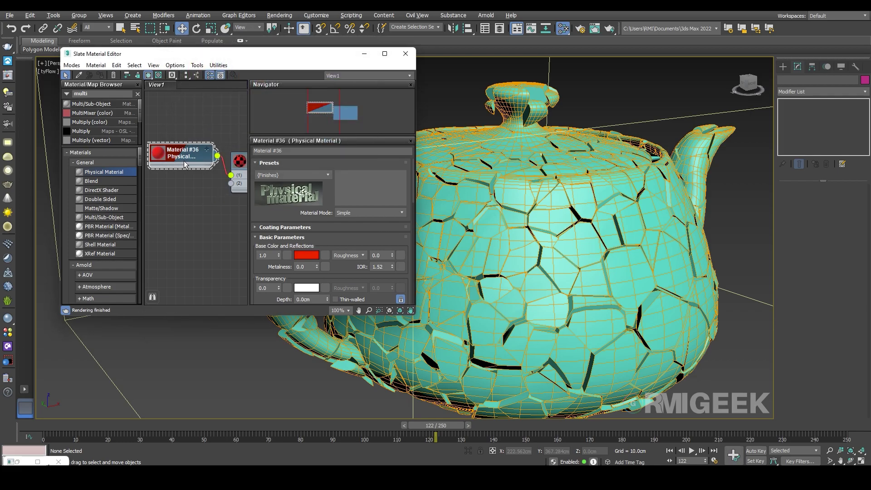
# Duplicate the red Physical Material, connect the copy to slot 2, and change its base color to cyan
pyautogui.moveTo(184, 160)
pyautogui.keyDown('shift'); pyautogui.mouseDown()
pyautogui.moveTo(185, 187)
pyautogui.moveTo(231, 183)
pyautogui.mouseUp(); pyautogui.keyUp('shift')
pyautogui.click(306, 255)
pyautogui.click(231, 71)
pyautogui.moveTo(231, 71); pyautogui.dragTo(219, 60)
pyautogui.click(336, 140)
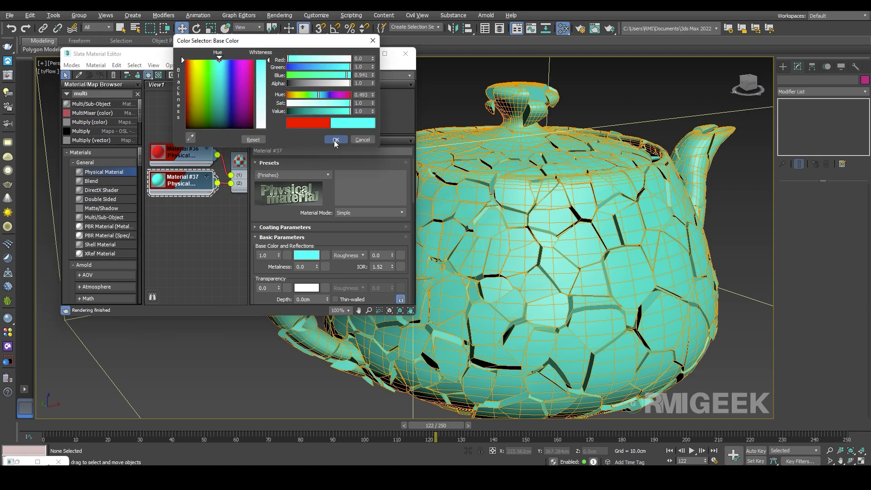
# Assign the Multi/Sub-Object material to the tyFlow object and close the material editor
pyautogui.moveTo(210, 203); pyautogui.dragTo(206, 205, button='middle')
pyautogui.moveTo(207, 204); pyautogui.dragTo(172, 208)
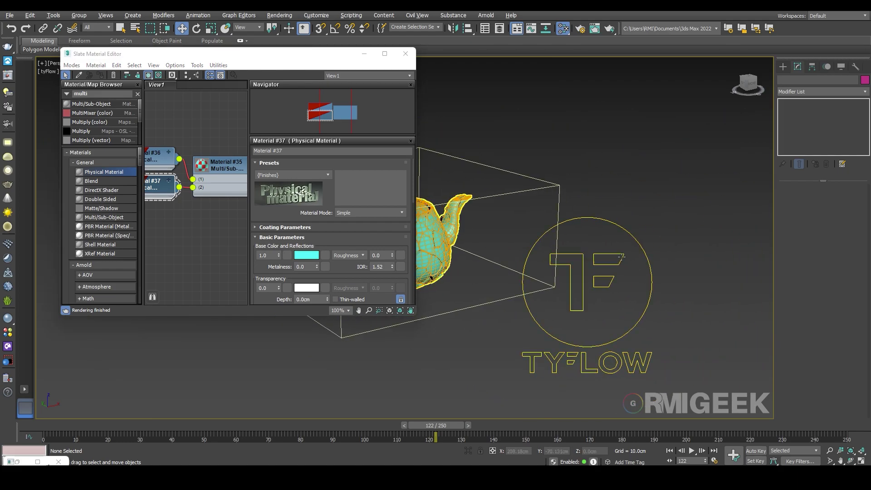
pyautogui.doubleClick(232, 171)
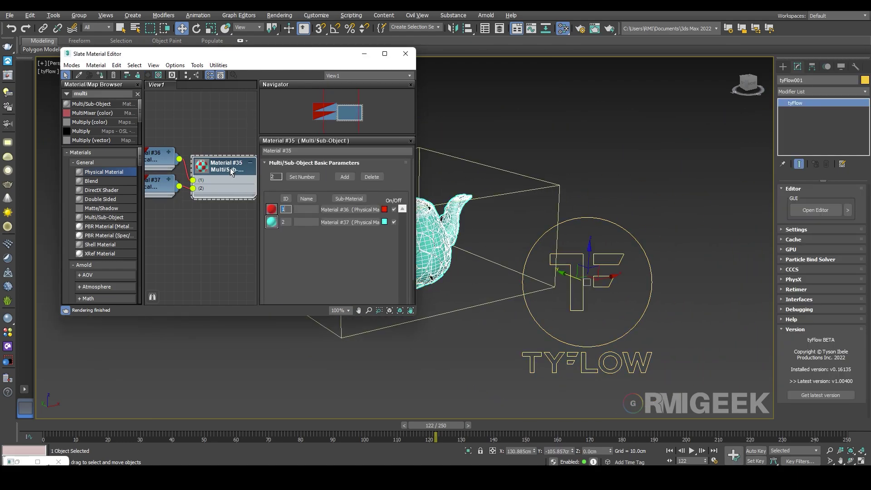
pyautogui.rightClick(232, 171)
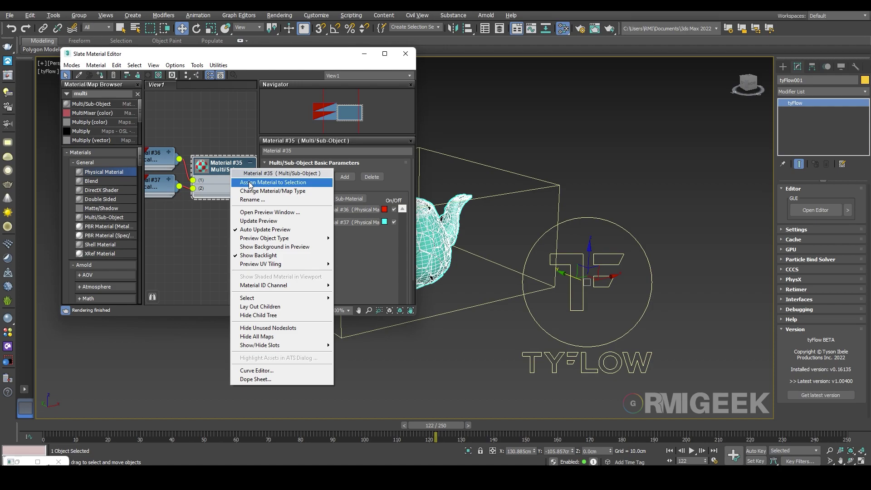
pyautogui.click(249, 183)
pyautogui.click(405, 54)
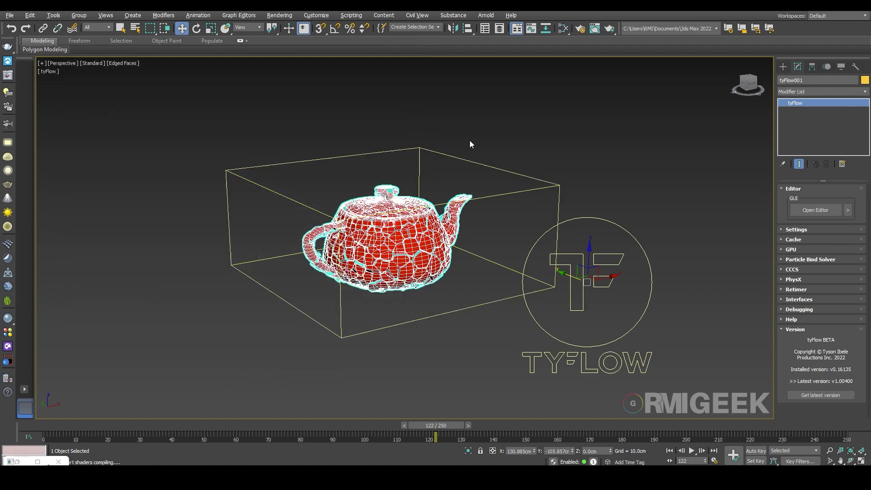
# Scrub the timeline between frames 56 and 250 to examine the red outer faces and cyan cut faces during the collapse
pyautogui.click(458, 146)
pyautogui.scroll(5, 303, 266)
pyautogui.moveTo(437, 425); pyautogui.dragTo(235, 422)
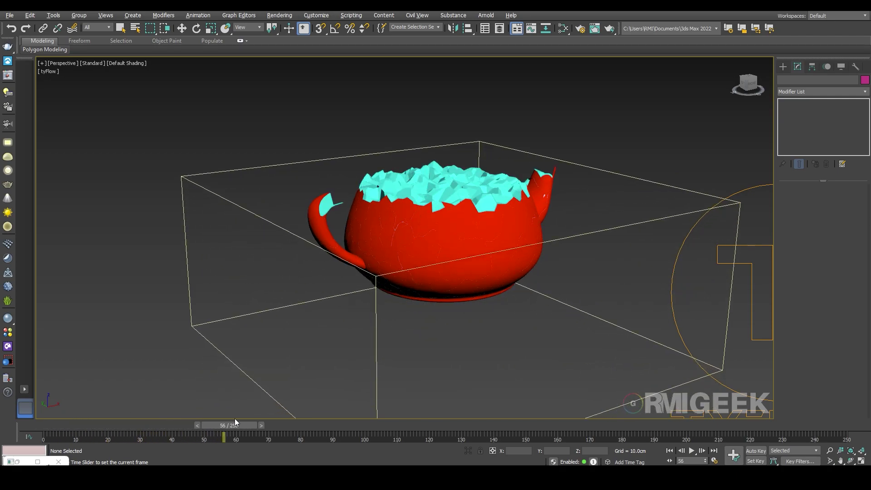
pyautogui.moveTo(235, 418); pyautogui.dragTo(616, 418)
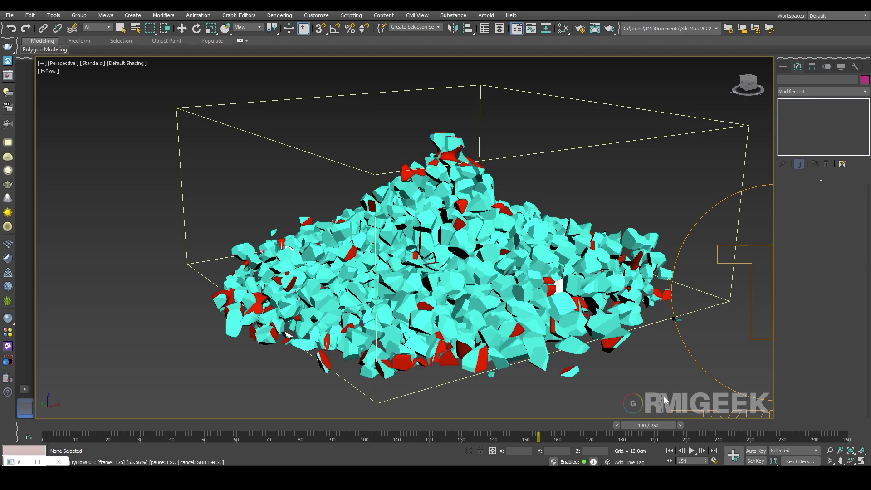
pyautogui.press('End')
pyautogui.press('w')
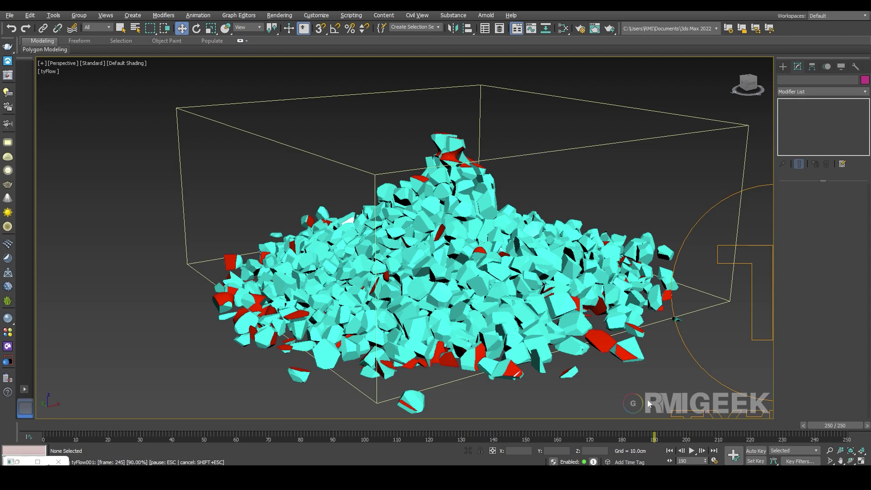
pyautogui.moveTo(830, 423); pyautogui.dragTo(582, 395)
pyautogui.press('w')
pyautogui.press('m')
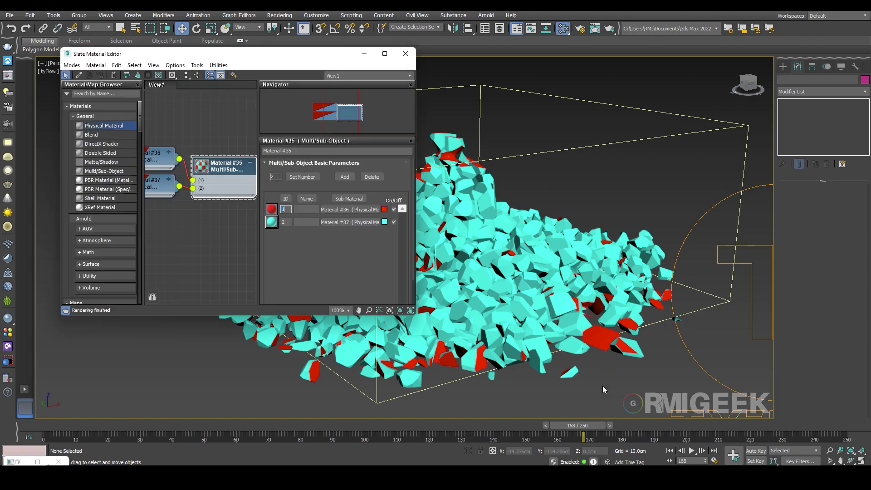
pyautogui.click(405, 54)
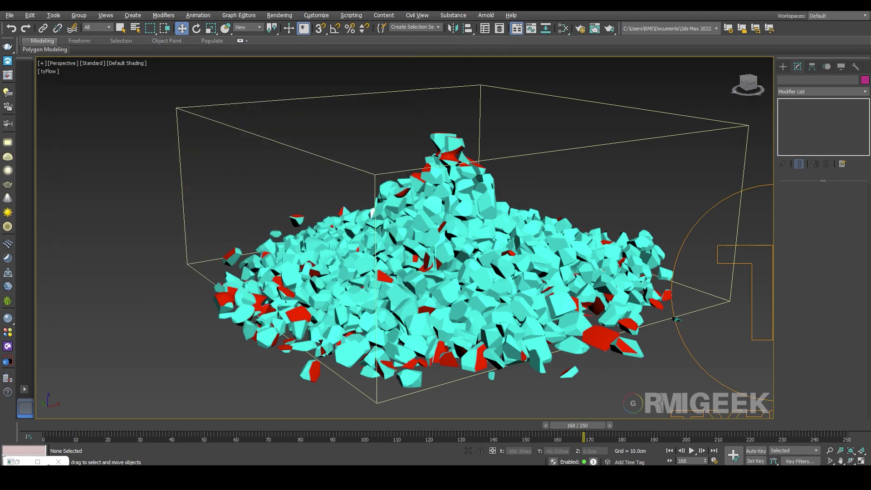
# Add Mesh operators below Surface Test in the first event and below Time Test in the second, and view frame 250
pyautogui.click(18, 462)
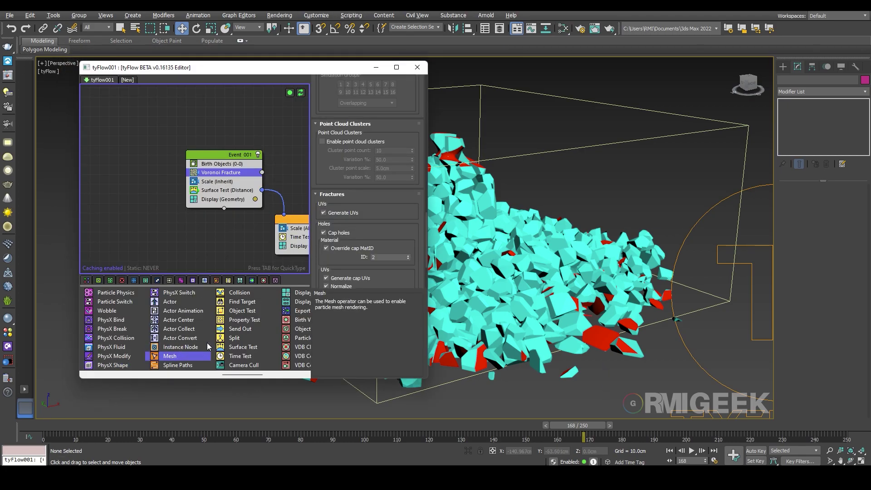
pyautogui.moveTo(225, 197); pyautogui.dragTo(225, 190)
pyautogui.moveTo(240, 238); pyautogui.dragTo(130, 185, button='middle')
pyautogui.moveTo(119, 139); pyautogui.dragTo(127, 152)
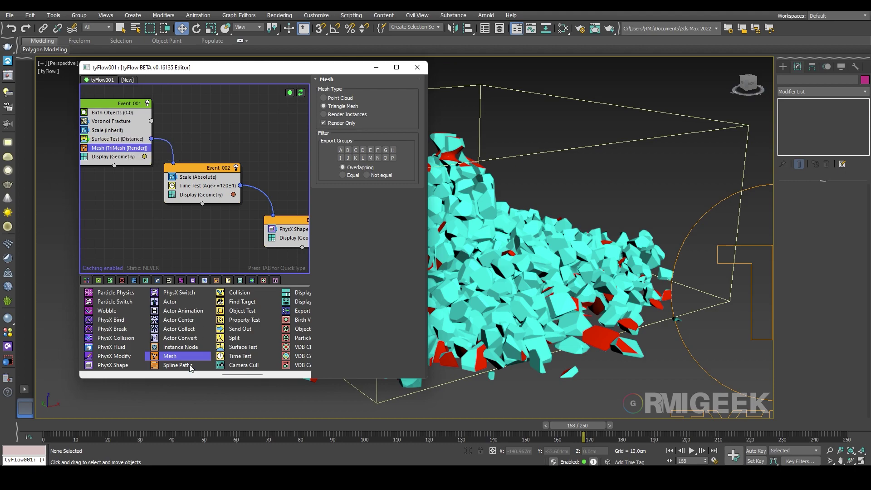
pyautogui.moveTo(179, 358); pyautogui.dragTo(195, 196)
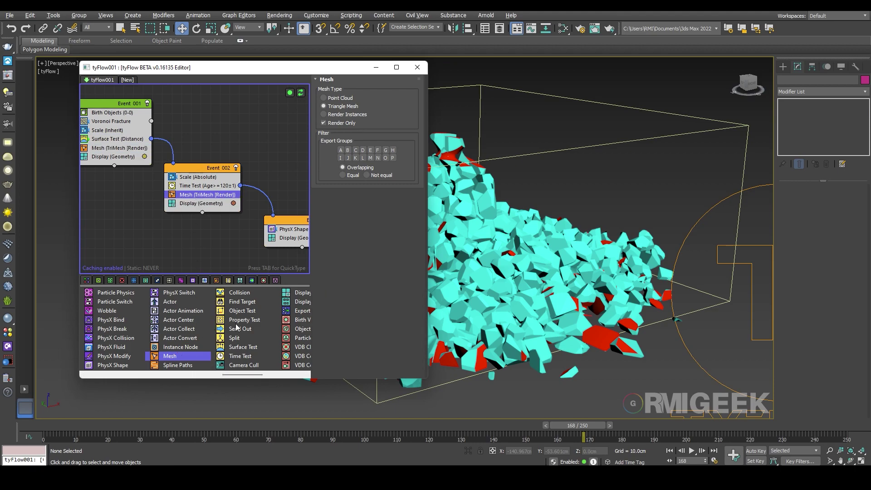
pyautogui.moveTo(250, 256); pyautogui.dragTo(194, 244, button='middle')
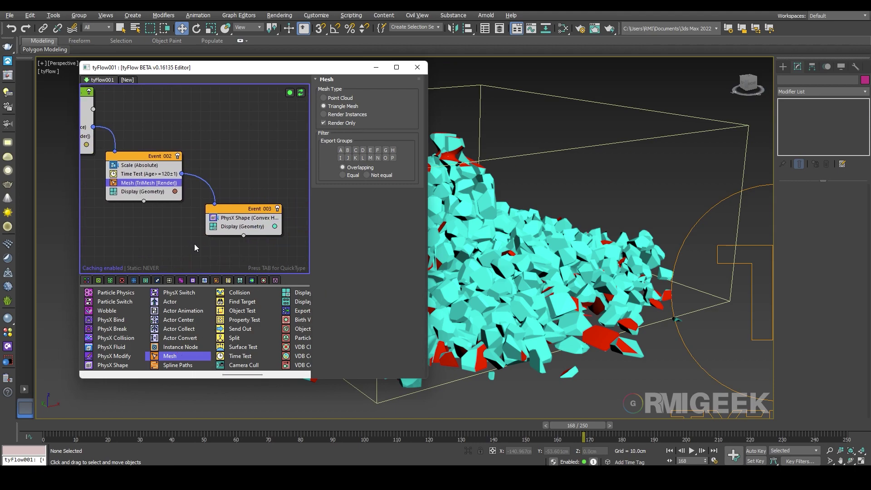
pyautogui.click(247, 218)
pyautogui.click(417, 67)
pyautogui.moveTo(592, 438); pyautogui.dragTo(813, 411)
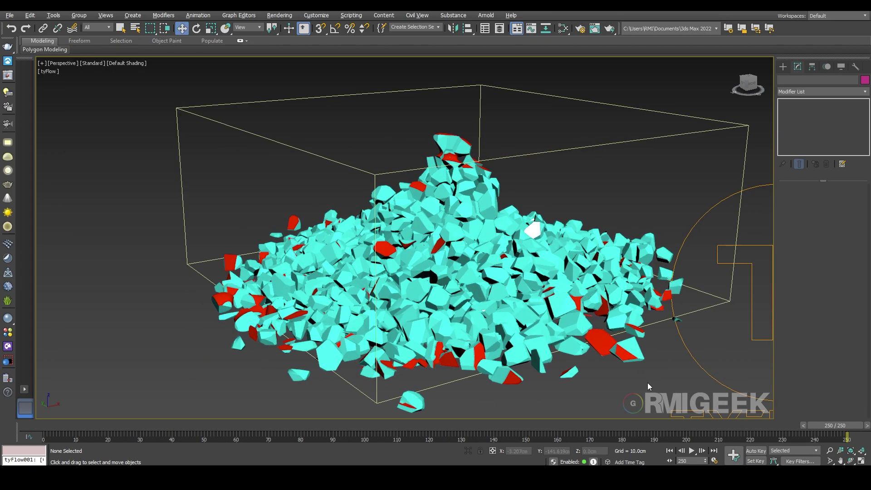